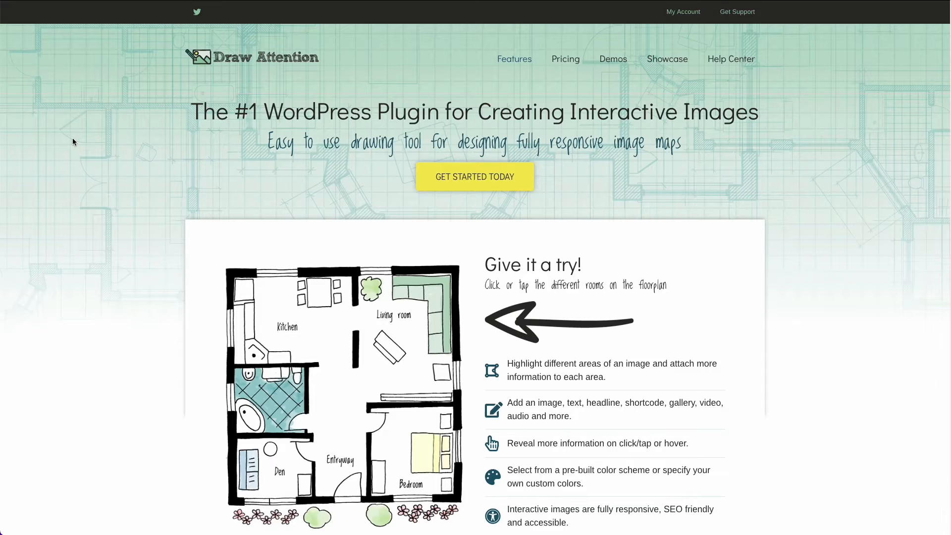
scroll(72, 142, "down", 1)
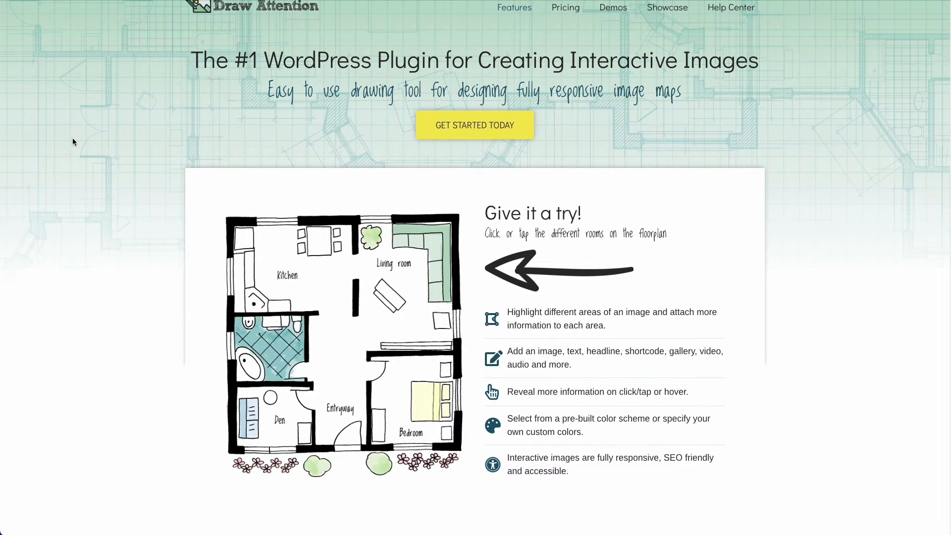
scroll(72, 142, "up", 1)
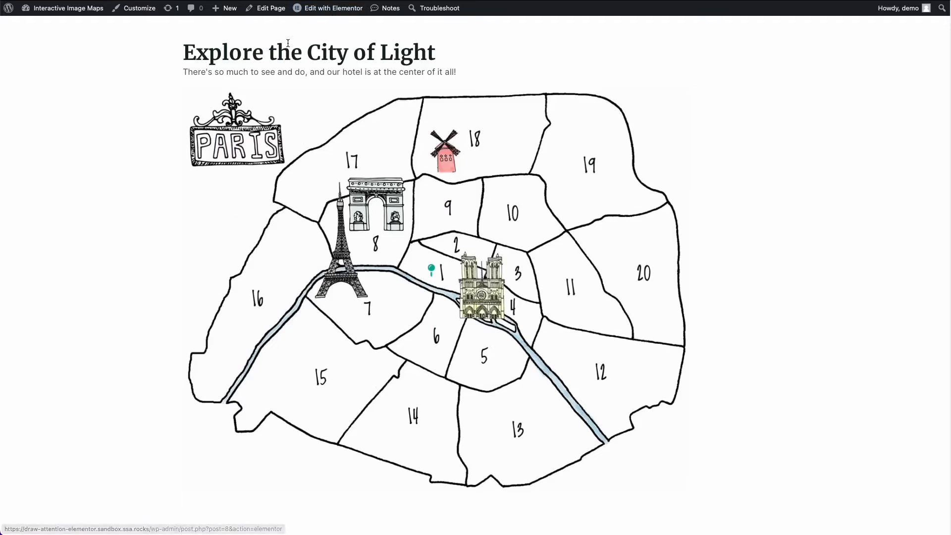
- Go to the WordPress dashboard, open the Draw Attention image list and view the Arrondissements of Paris image
left_click(88, 17)
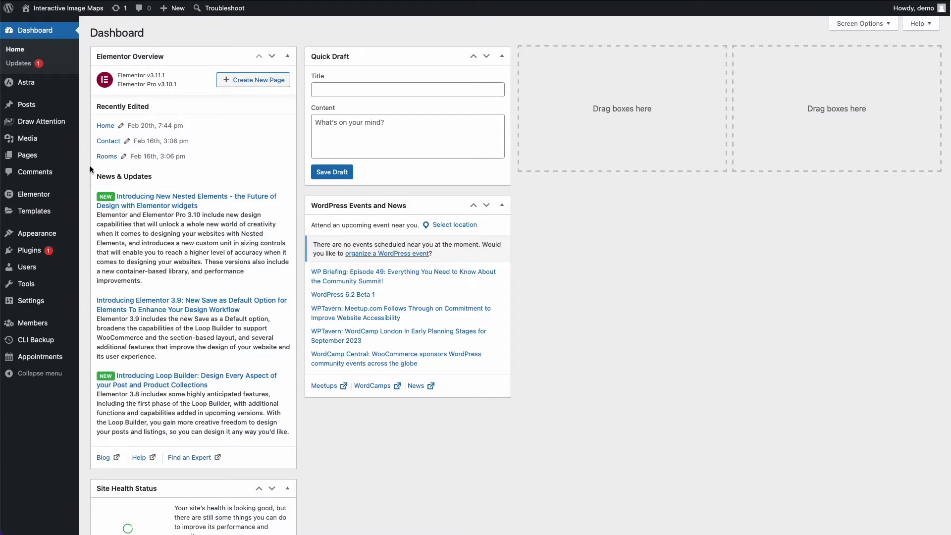
left_click(54, 127)
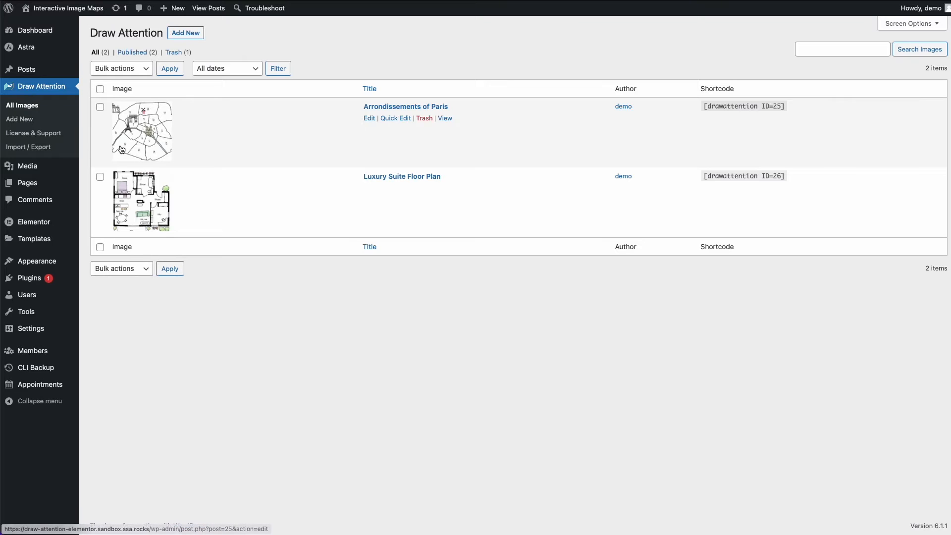
left_click(443, 120)
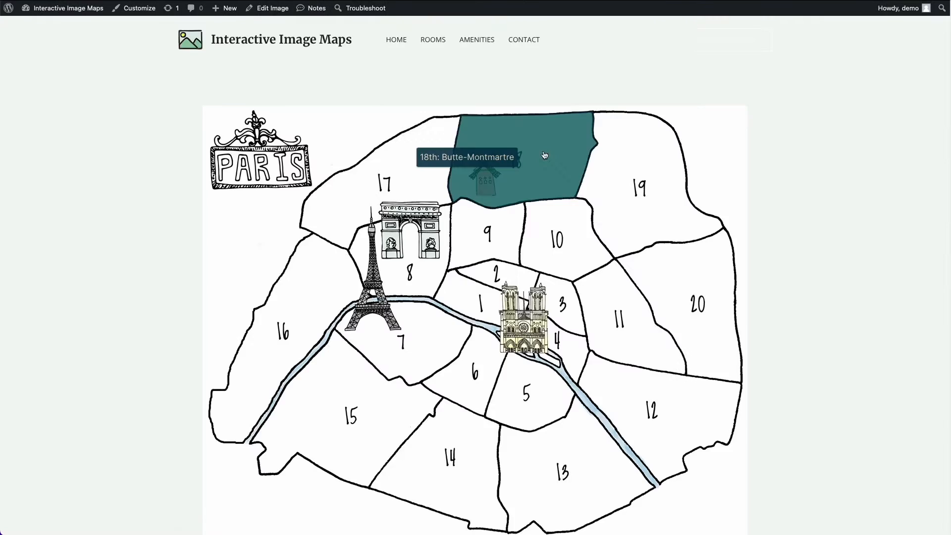
- Examine the interactive Paris map and the detail pop-ups of the 10th and 16th arrondissements
scroll(198, 201, "down", 1)
scroll(197, 201, "down", 1)
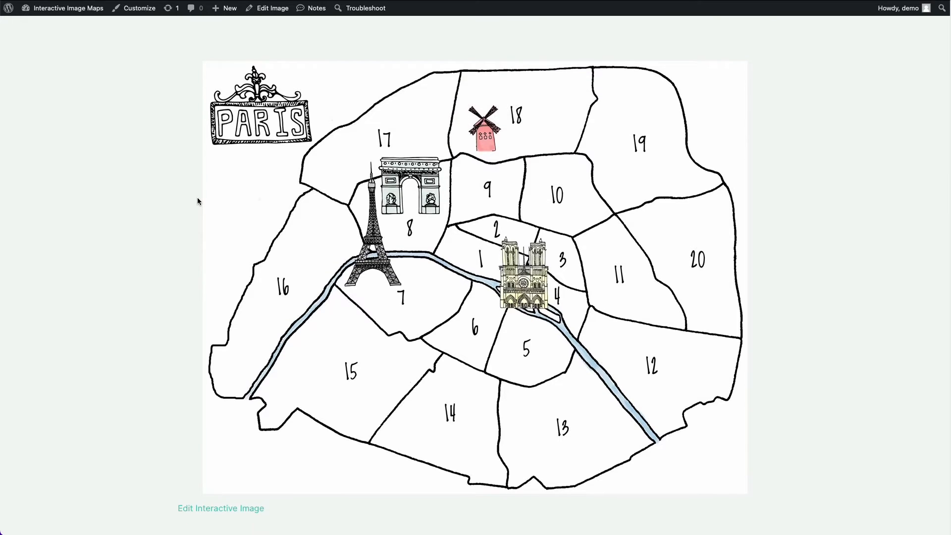
scroll(186, 218, "down", 1)
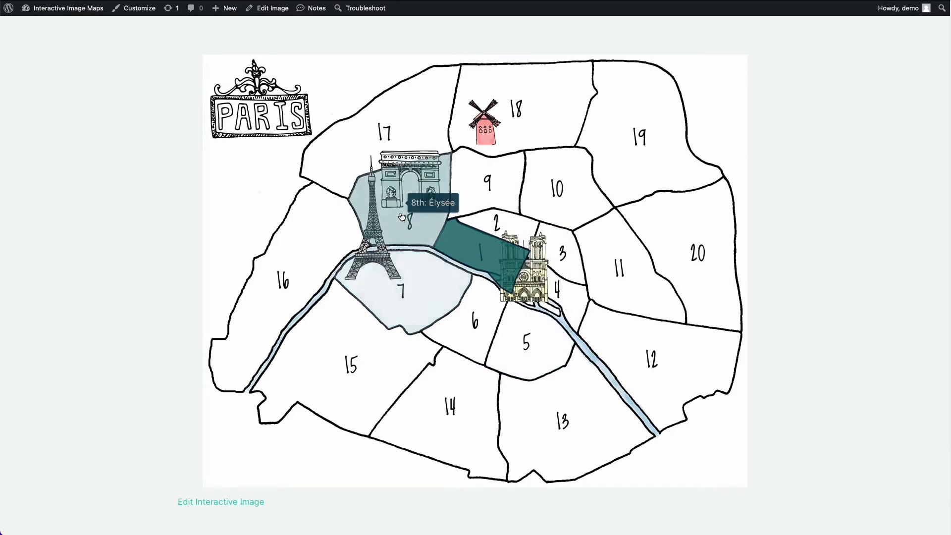
left_click(574, 193)
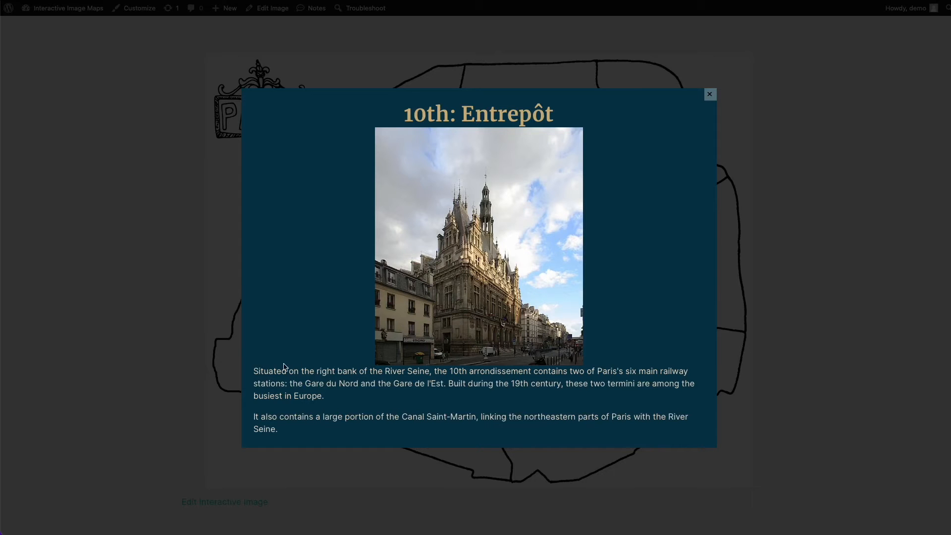
left_click_drag(254, 371, 304, 424)
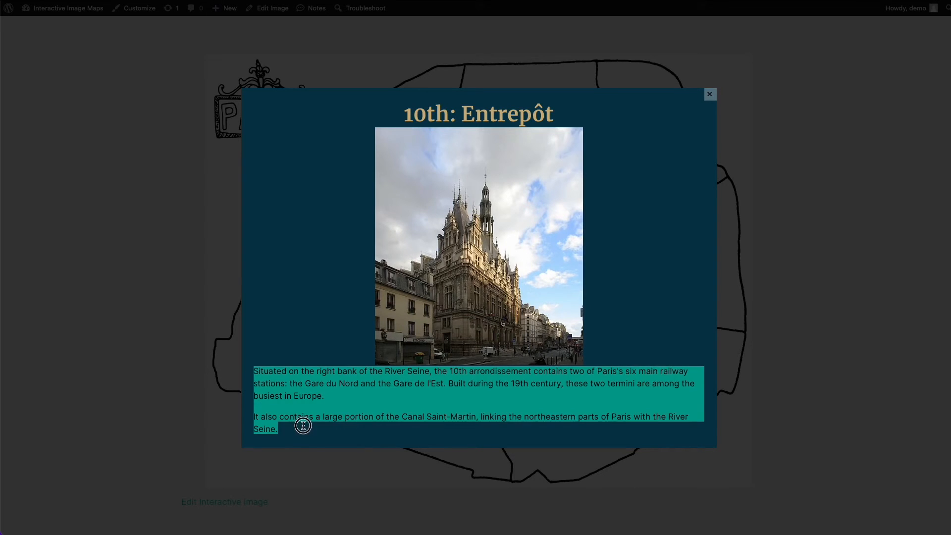
left_click(132, 394)
left_click(271, 342)
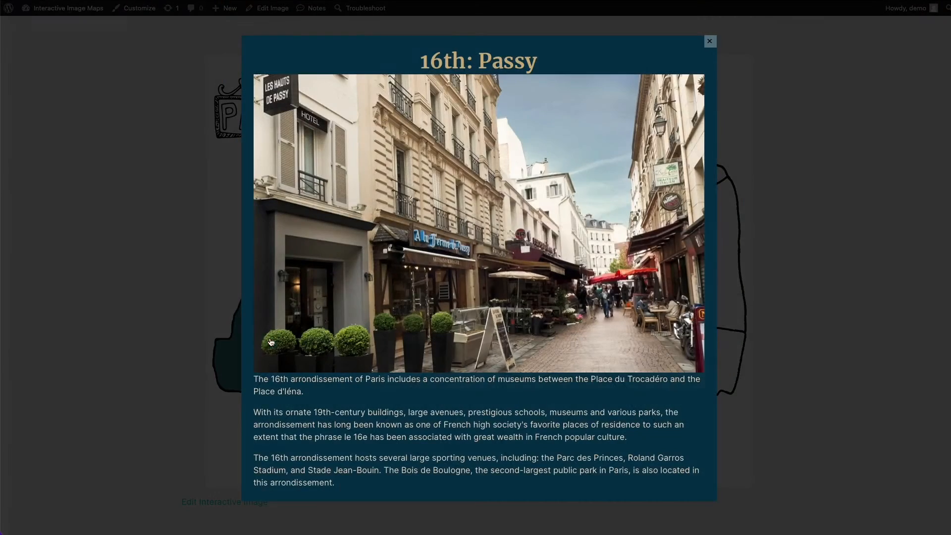
left_click(183, 359)
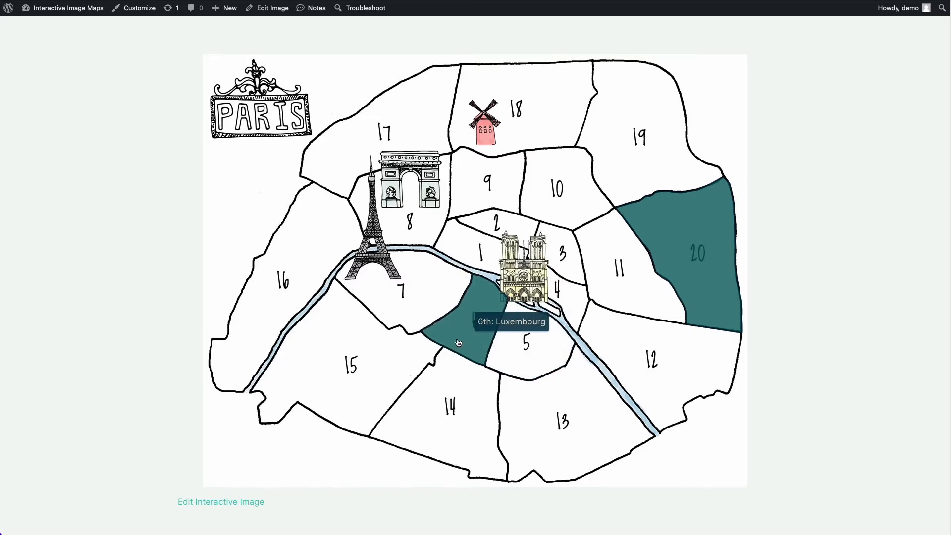
- Return to the Draw Attention image list and start a new image titled "Paris"
left_click(339, 1)
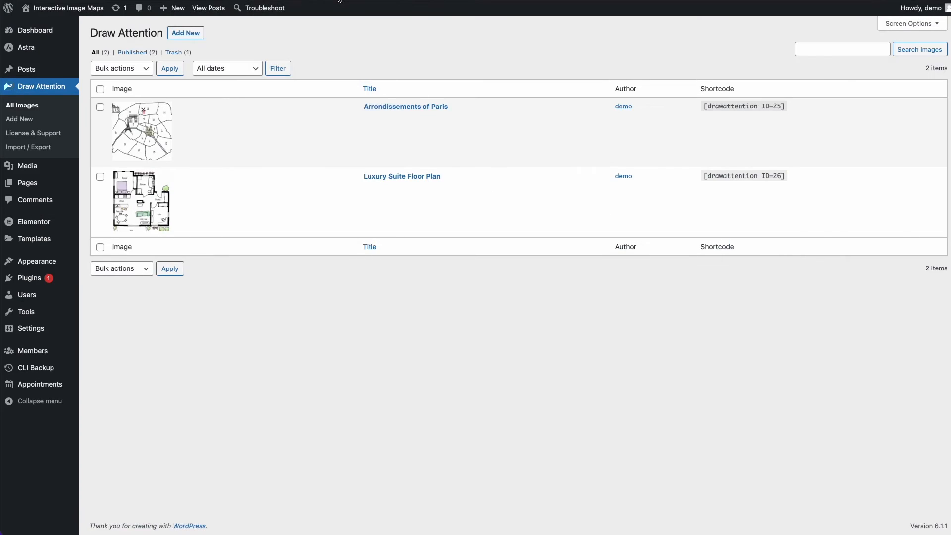
left_click(187, 33)
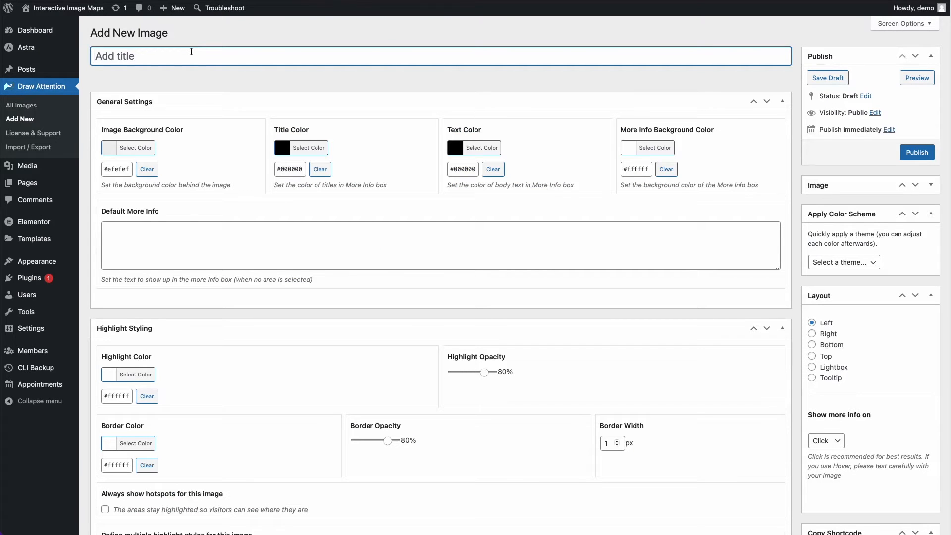
type("Paris")
- Assign the Paris.jpg map from the media library as the featured image and publish the new image
left_click(931, 189)
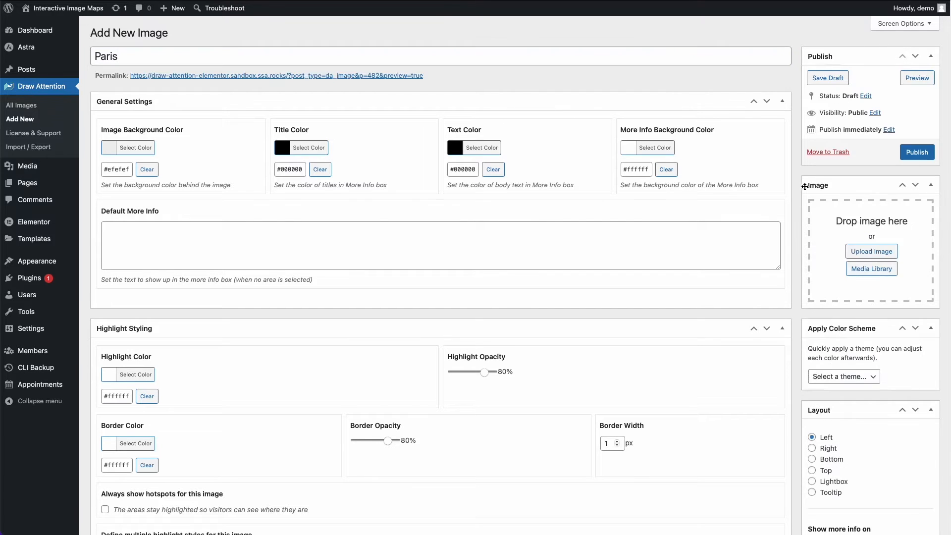
left_click(864, 271)
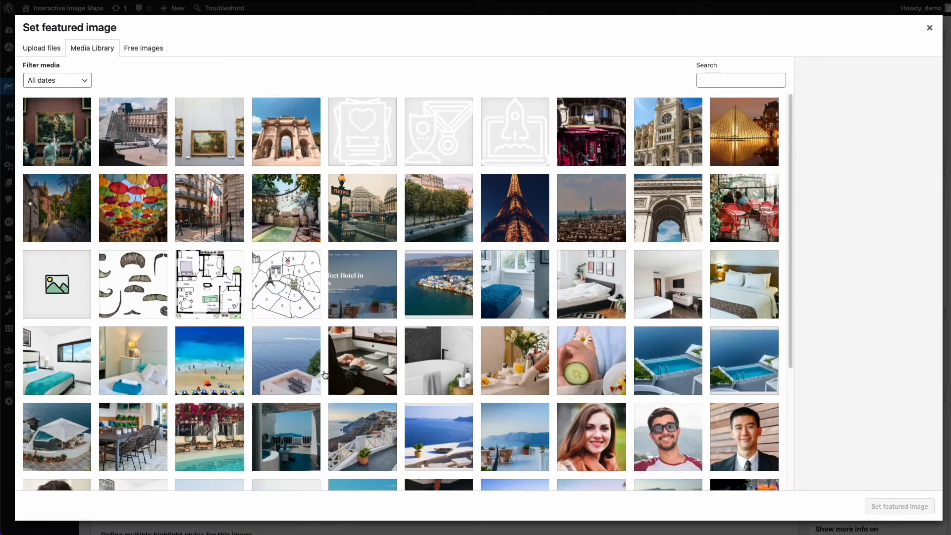
left_click(297, 311)
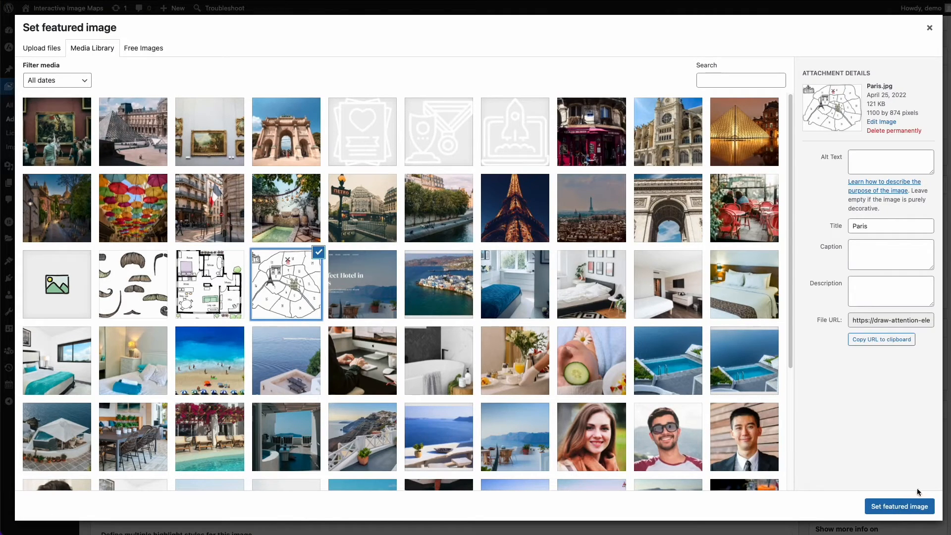
left_click(912, 506)
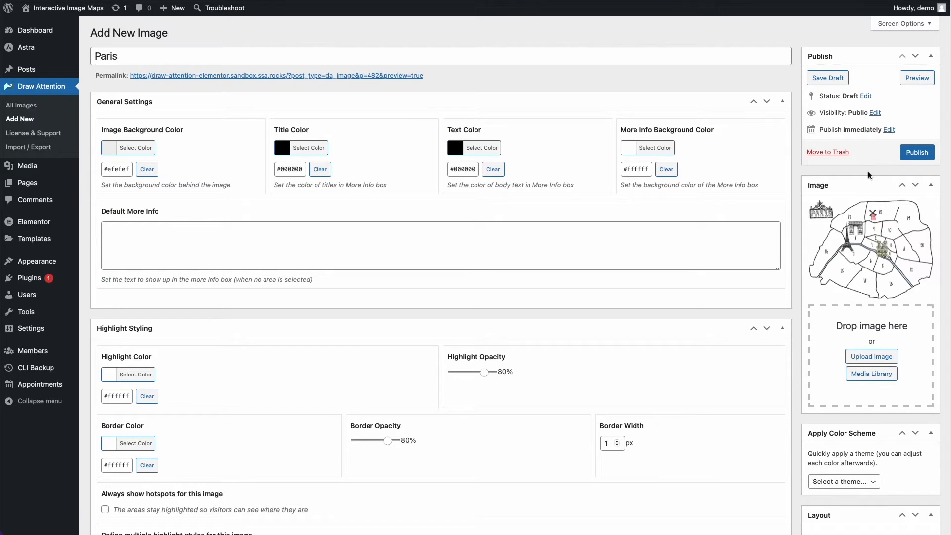
left_click(916, 152)
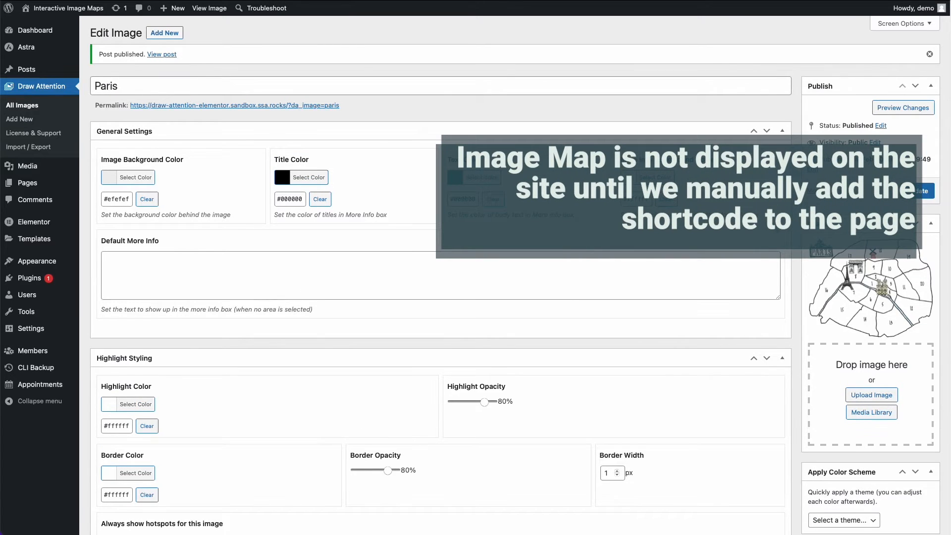
- Review the image's settings, including the Default More Info text, and collapse General Settings
scroll(201, 269, "down", 5)
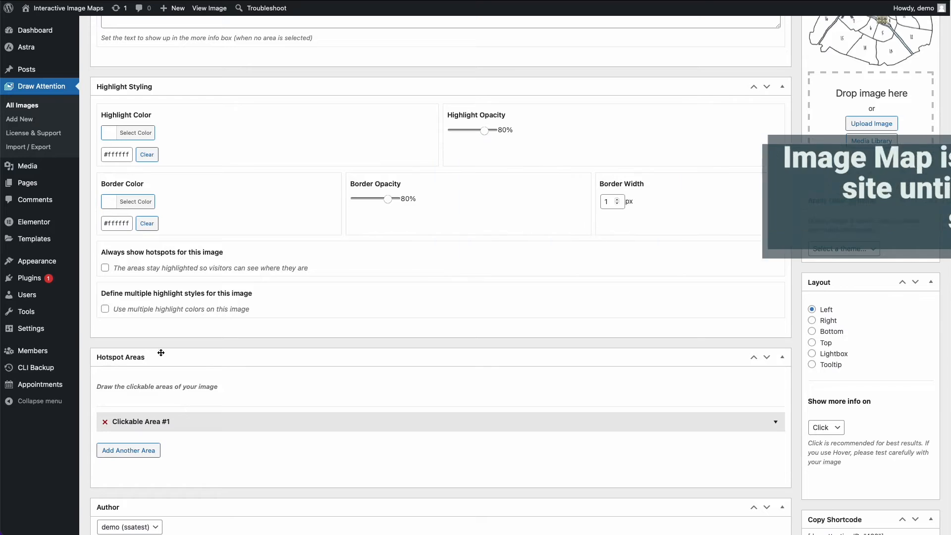
scroll(184, 379, "up", 1)
scroll(184, 382, "up", 5)
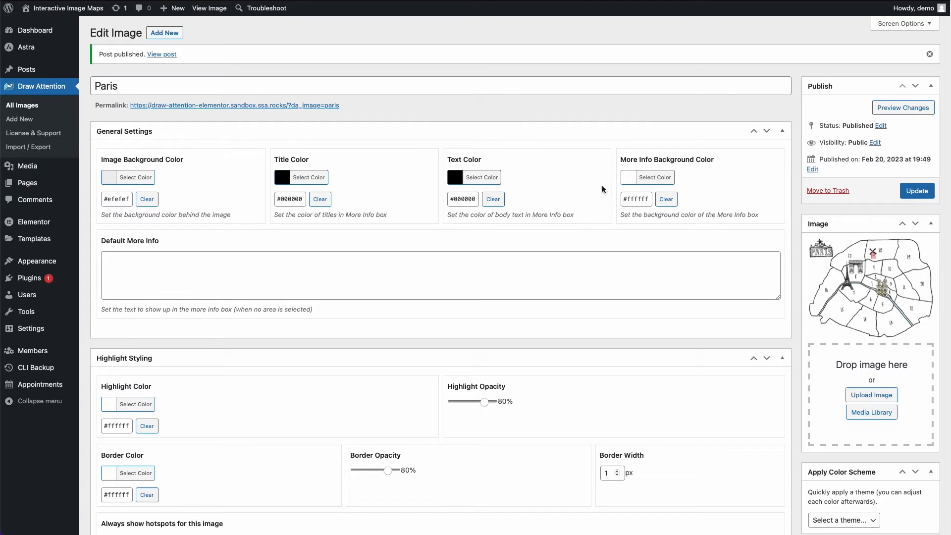
left_click(171, 282)
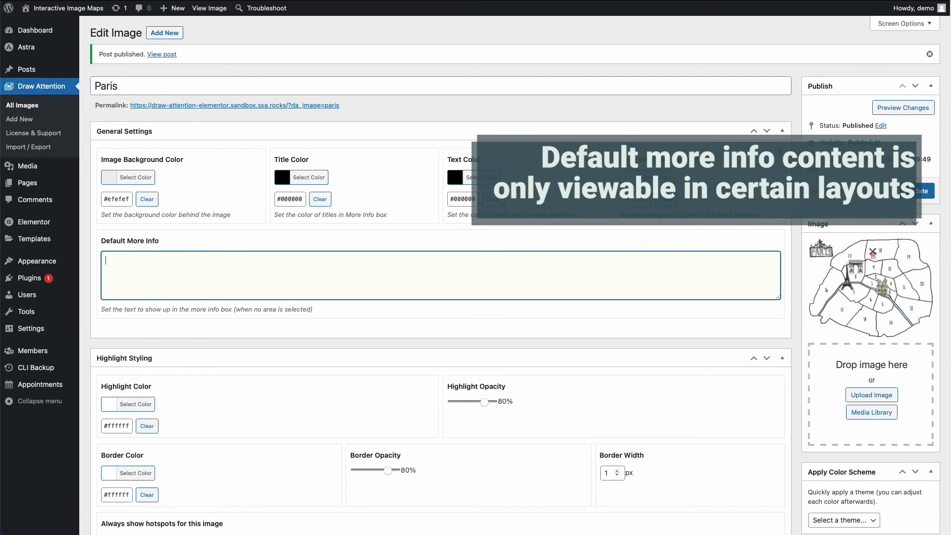
left_click(782, 131)
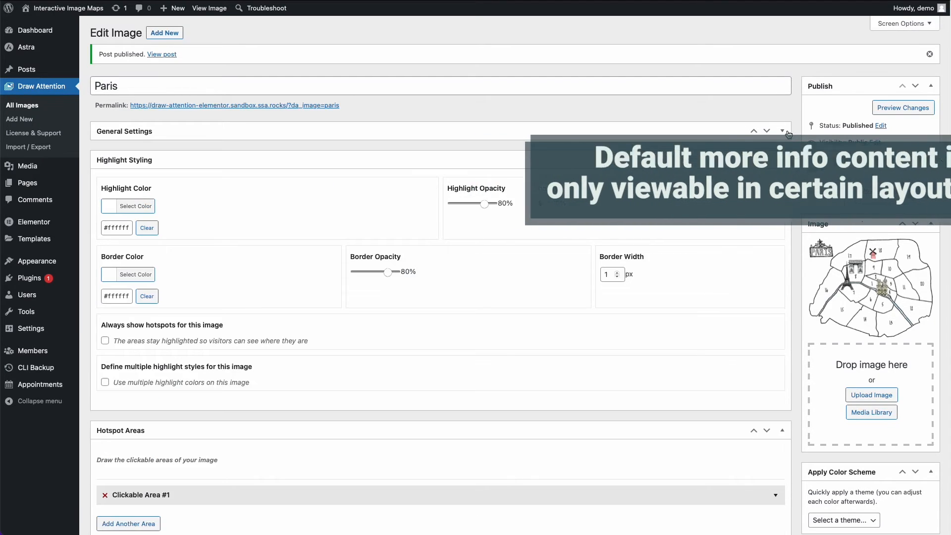
- Turn on always-visible hotspots and multiple highlight colors in the Paris image's highlight styling
scroll(159, 176, "down", 1)
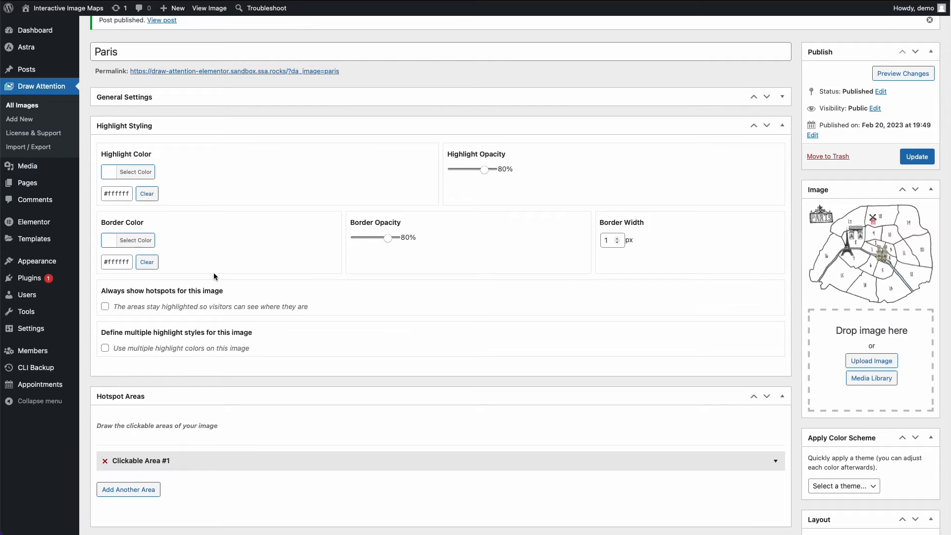
scroll(215, 276, "down", 1)
left_click(106, 277)
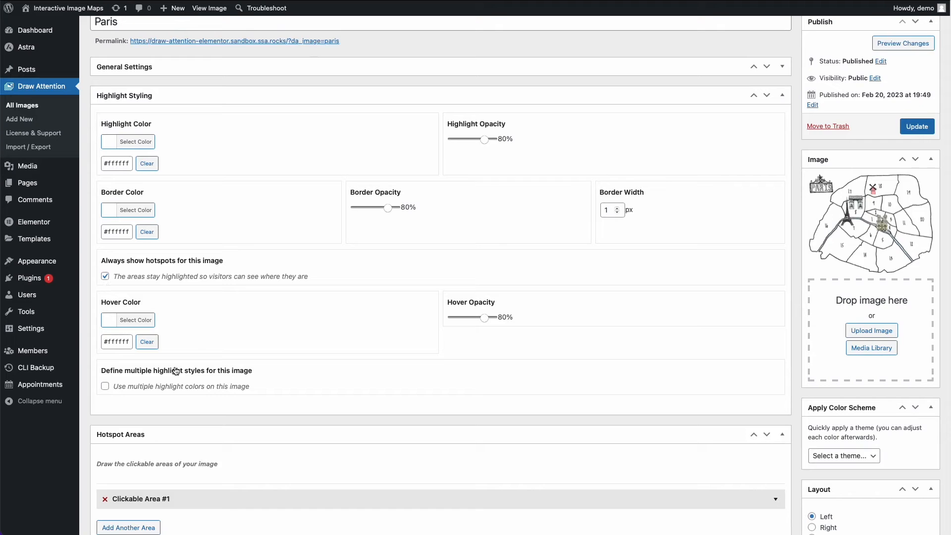
left_click(138, 389)
scroll(135, 391, "down", 5)
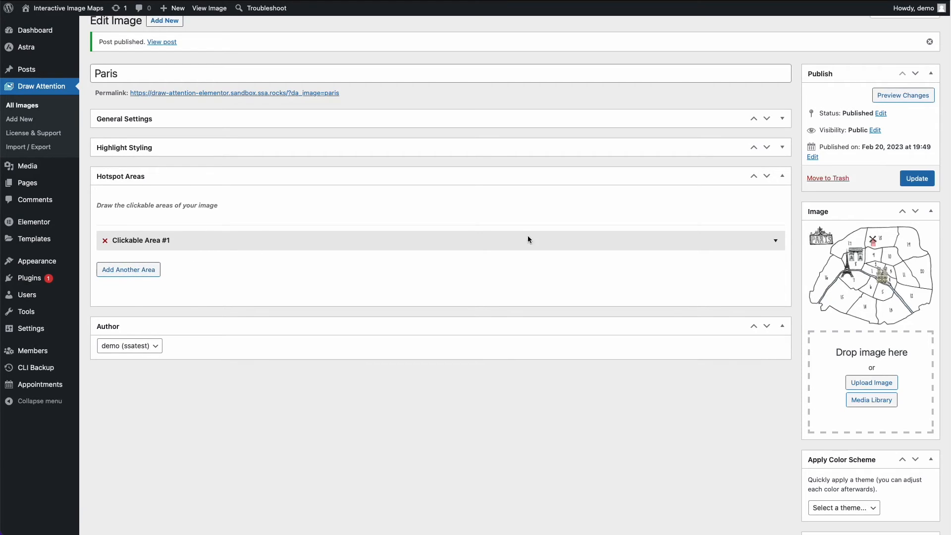
- Expand Clickable Area #1 and review its coordinates map, title, action, description and detail image fields
left_click(714, 245)
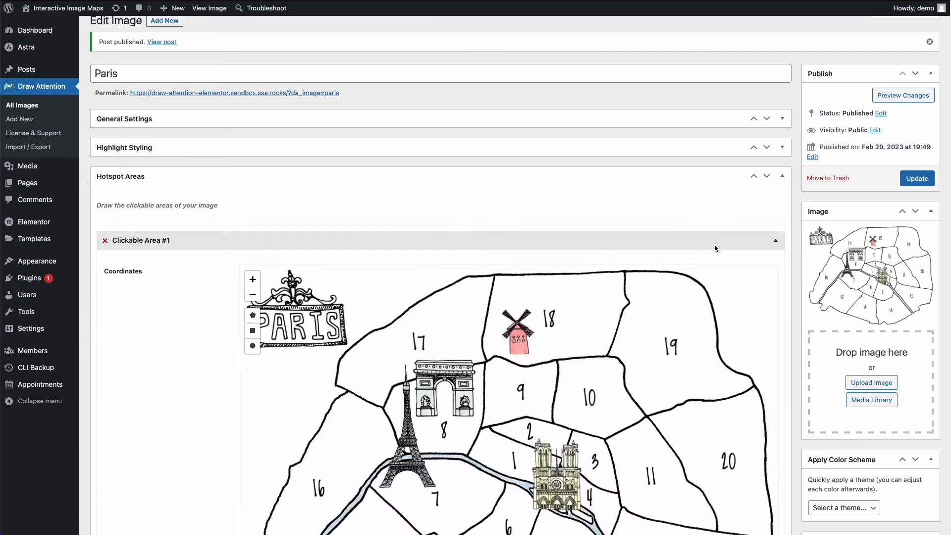
scroll(714, 245, "down", 3)
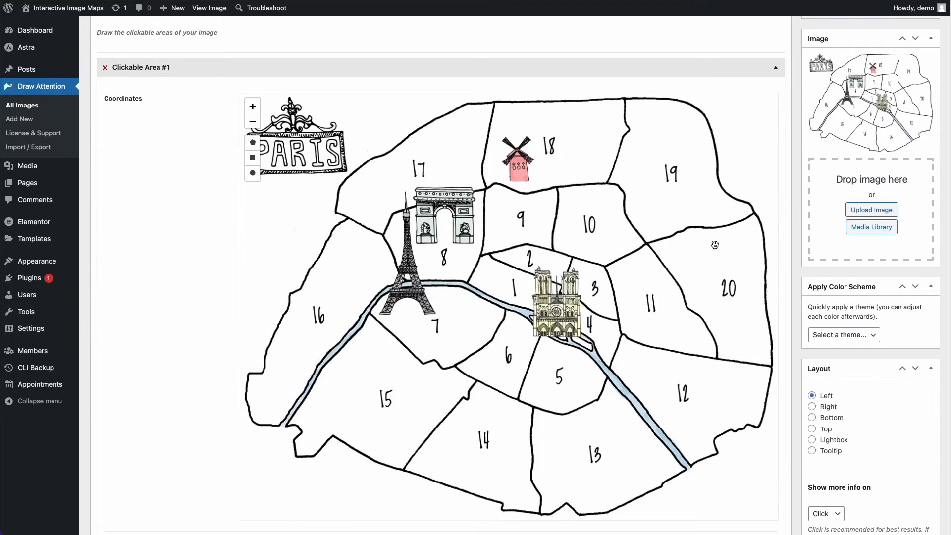
scroll(308, 268, "down", 2)
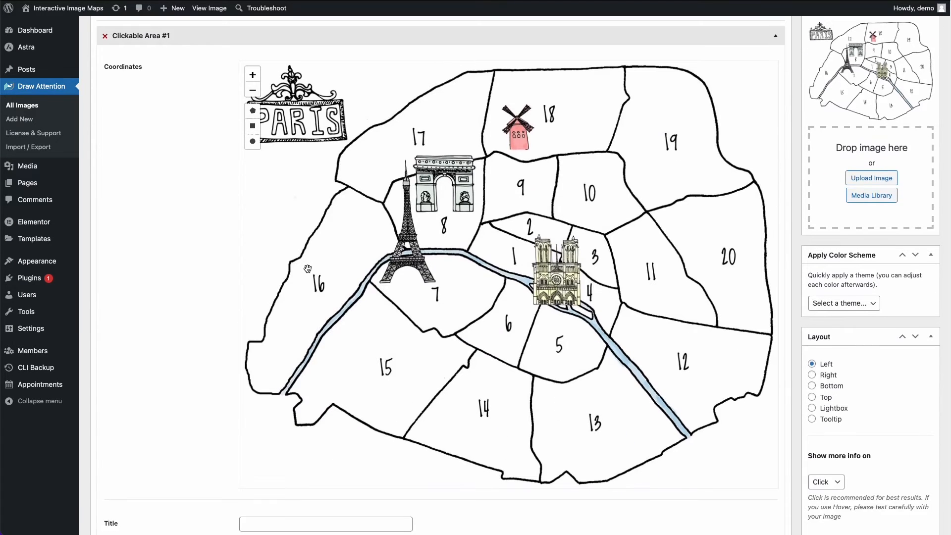
scroll(307, 268, "down", 5)
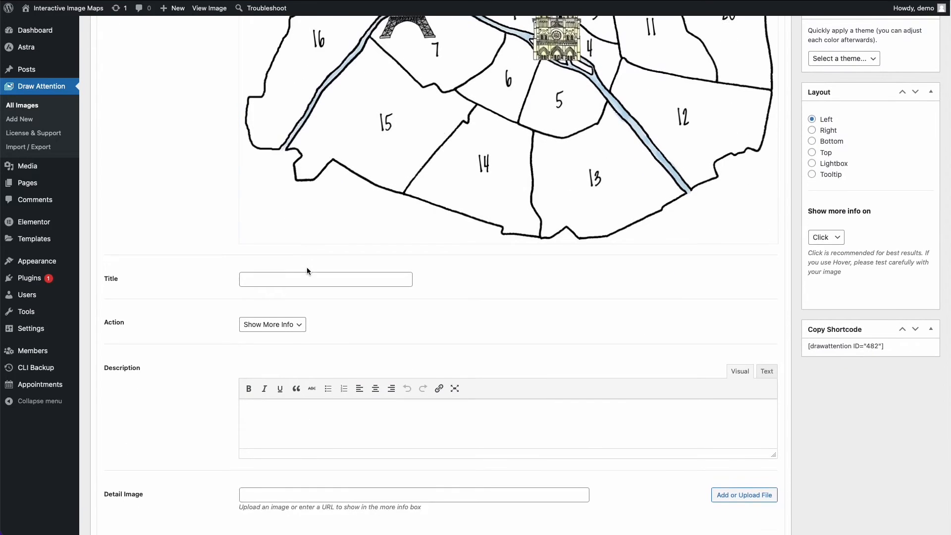
scroll(307, 271, "down", 3)
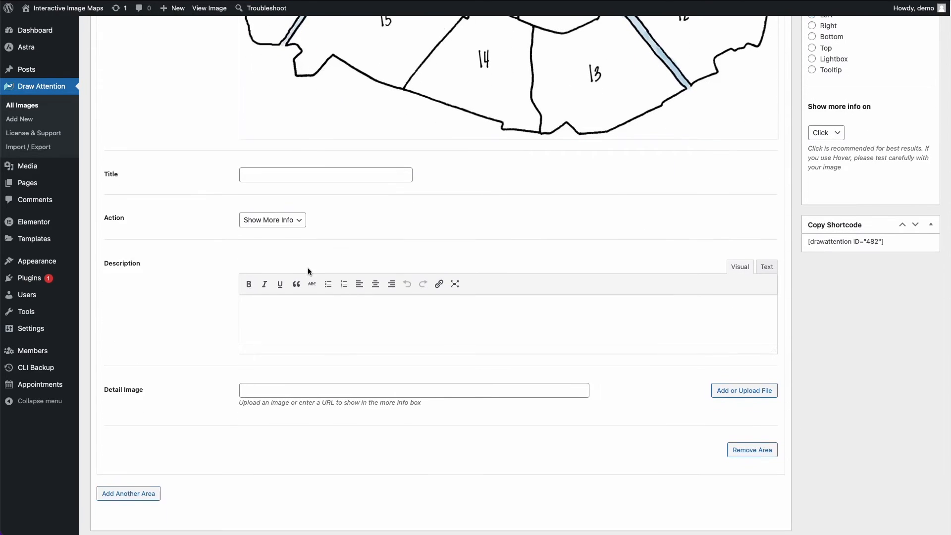
scroll(307, 268, "up", 4)
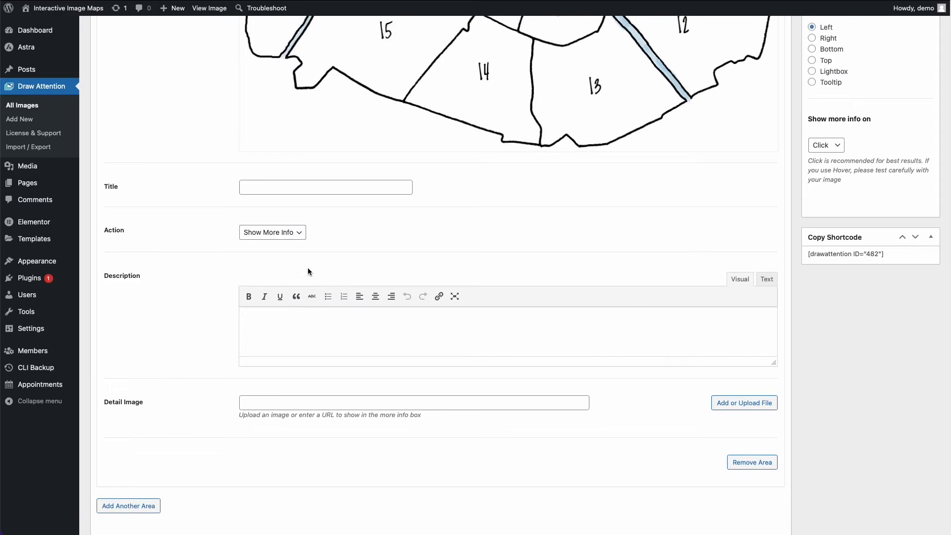
scroll(312, 275, "up", 5)
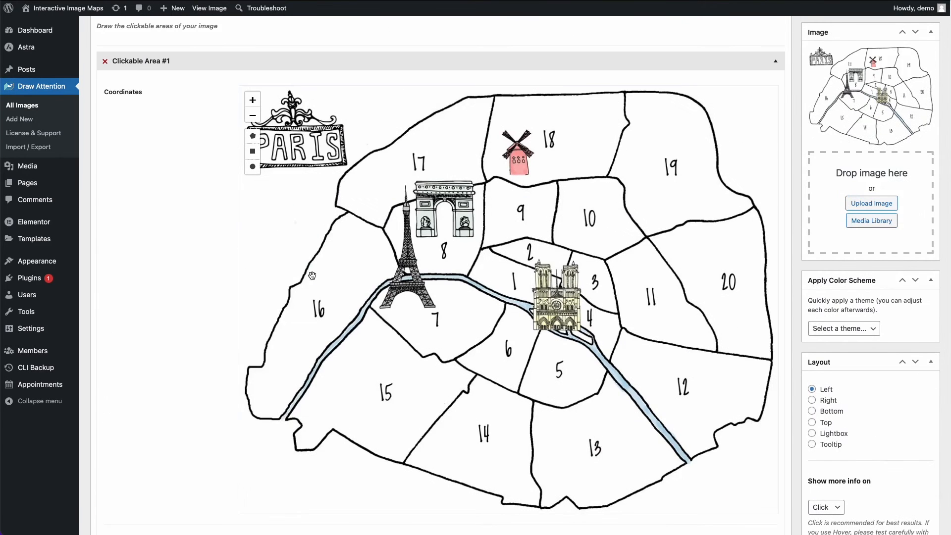
scroll(312, 275, "down", 1)
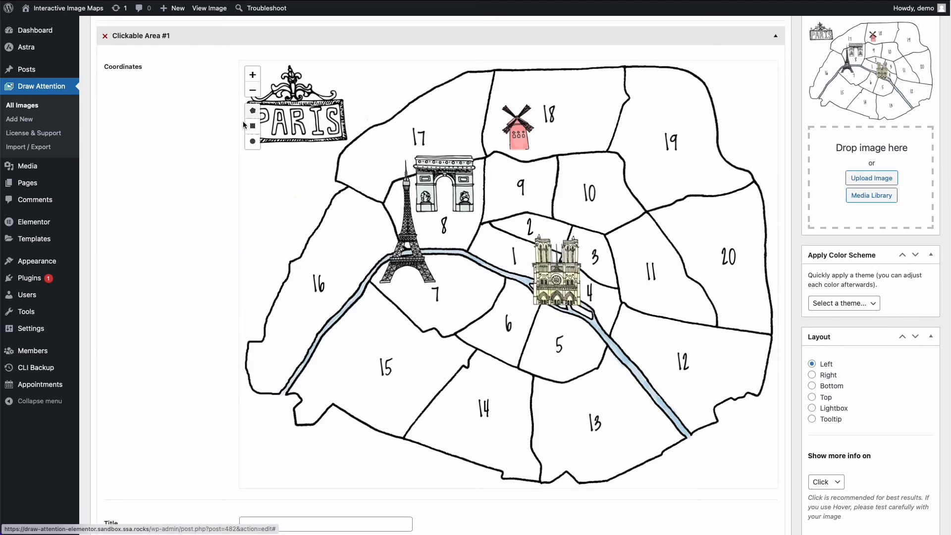
- Zoom the coordinates map of Clickable Area #1 out and in to inspect the hotspot drawing view
left_click(257, 90)
left_click(254, 78)
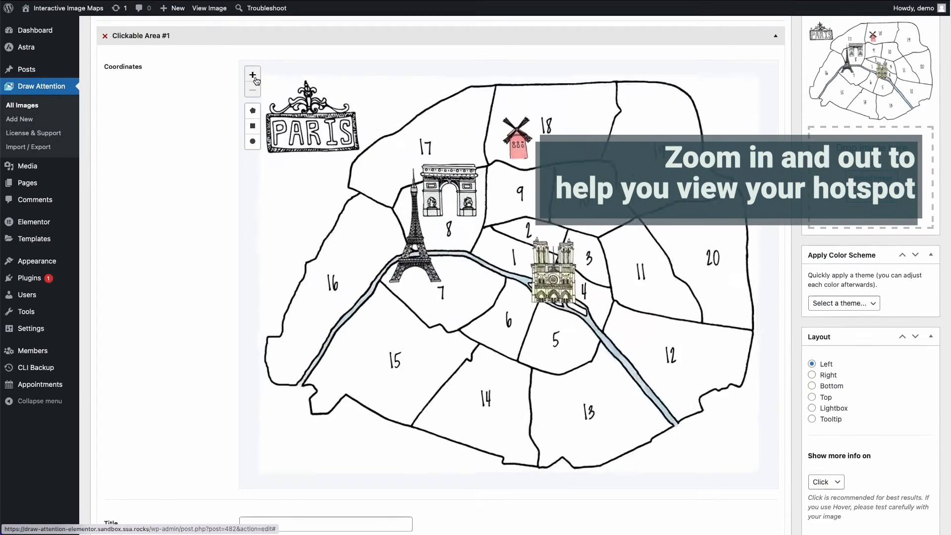
left_click(254, 77)
left_click(255, 89)
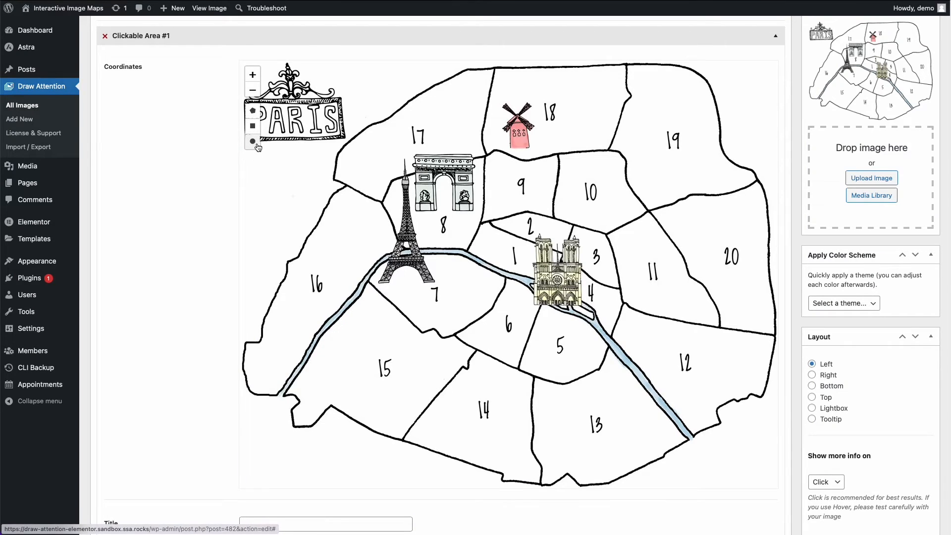
- Inspect the coordinates map of Clickable Area #1 at close range around arrondissements 1, 2 and 8, and return to the full map
left_click(252, 75)
left_click(252, 75)
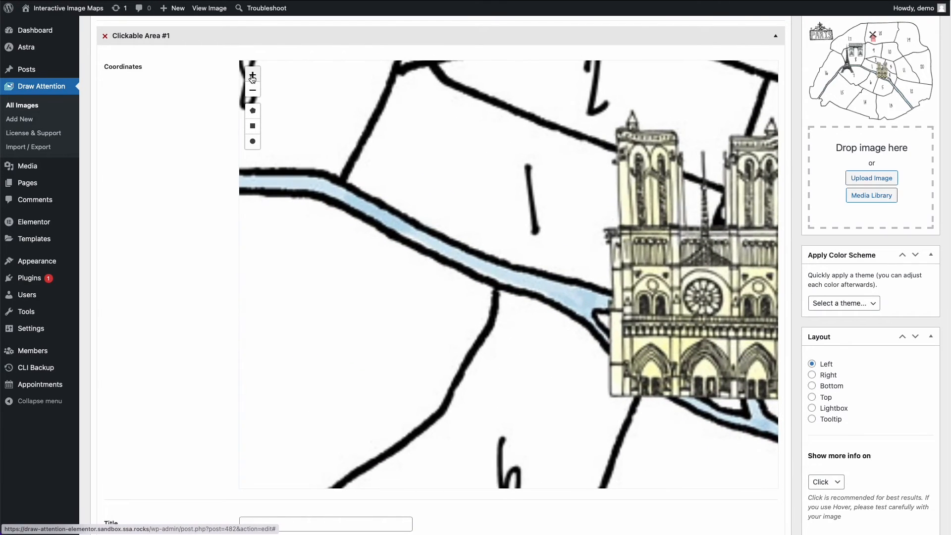
left_click_drag(274, 122, 318, 290)
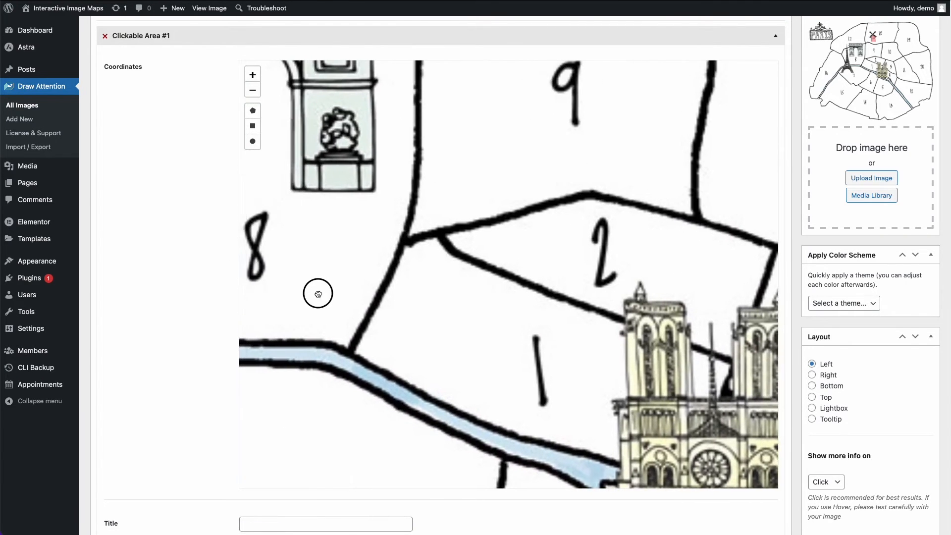
left_click(252, 90)
left_click(252, 91)
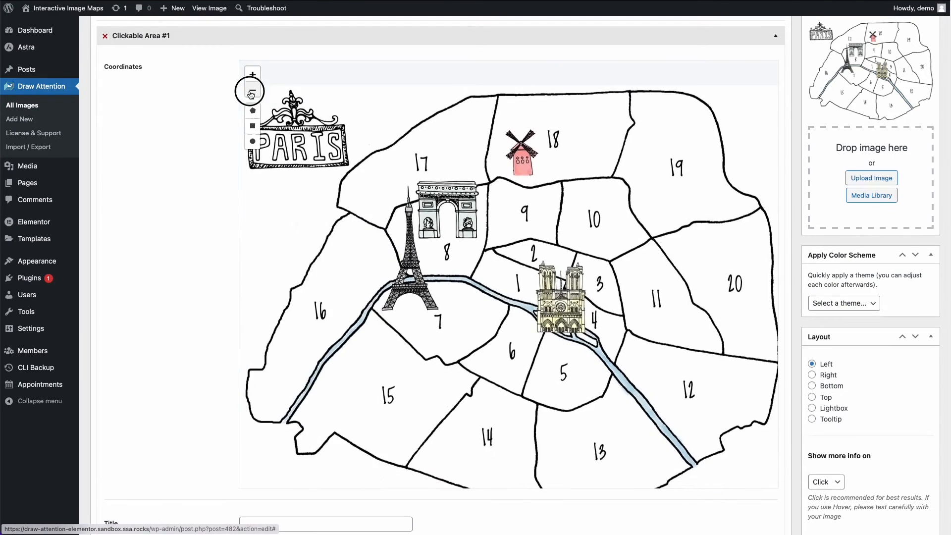
left_click(252, 91)
left_click(254, 76)
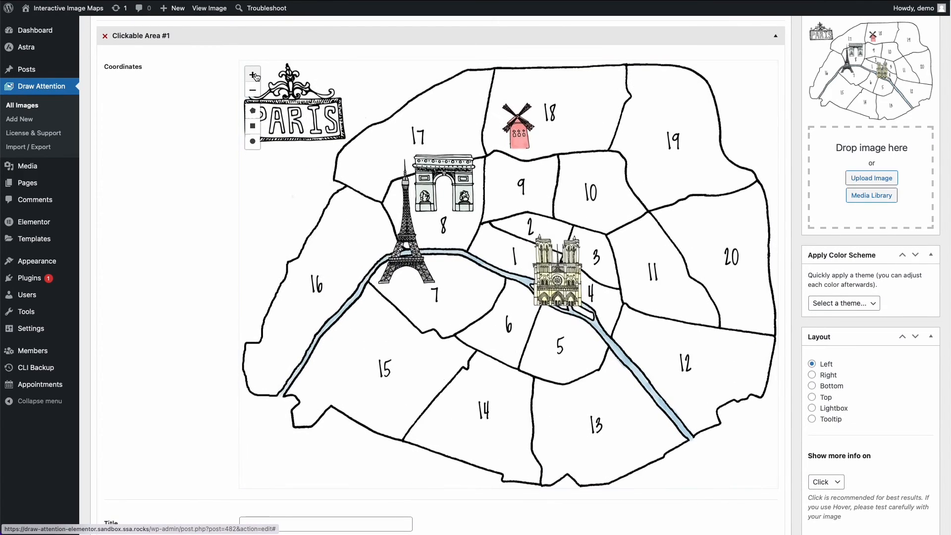
- Draw a polygon hotspot around arrondissement 1, following the river, the cathedral's edge and the district borders, and finish the shape
left_click(251, 112)
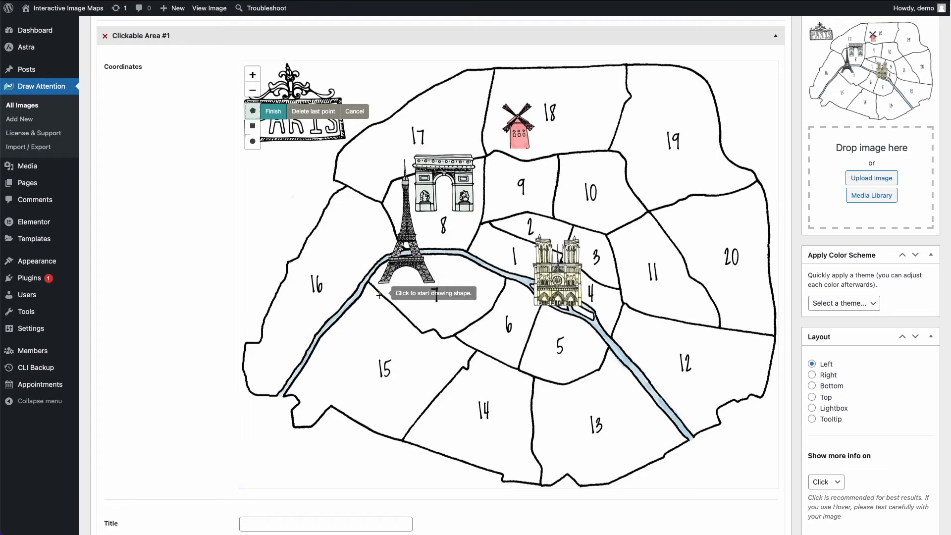
left_click(465, 252)
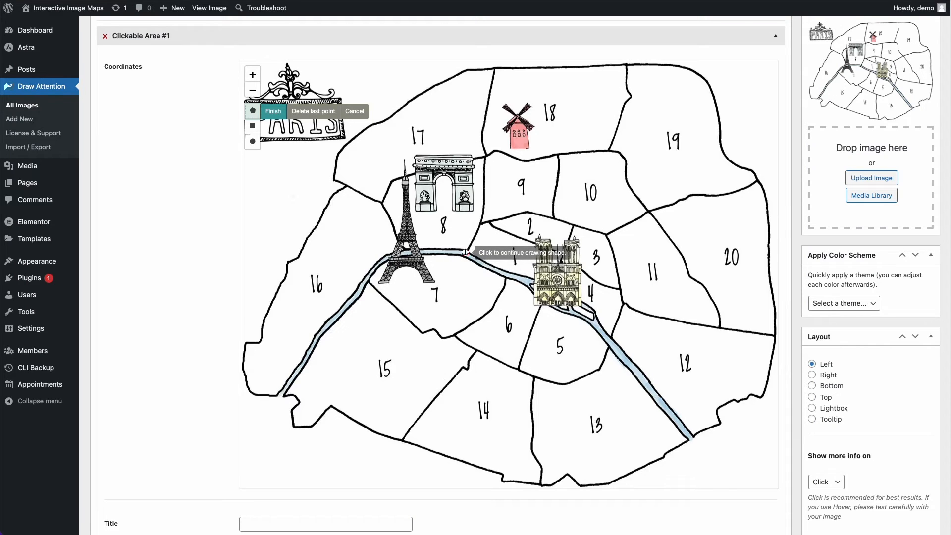
left_click(534, 280)
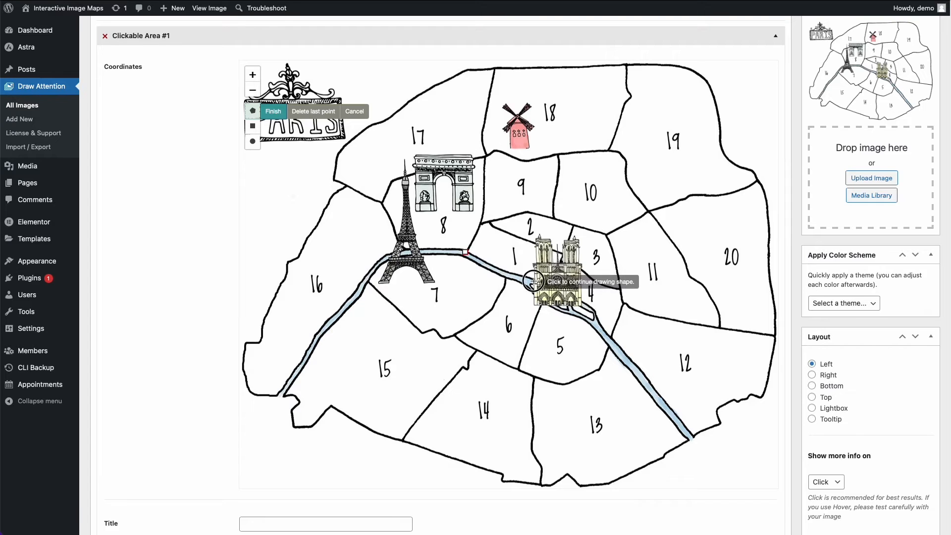
left_click(252, 75)
left_click(253, 75)
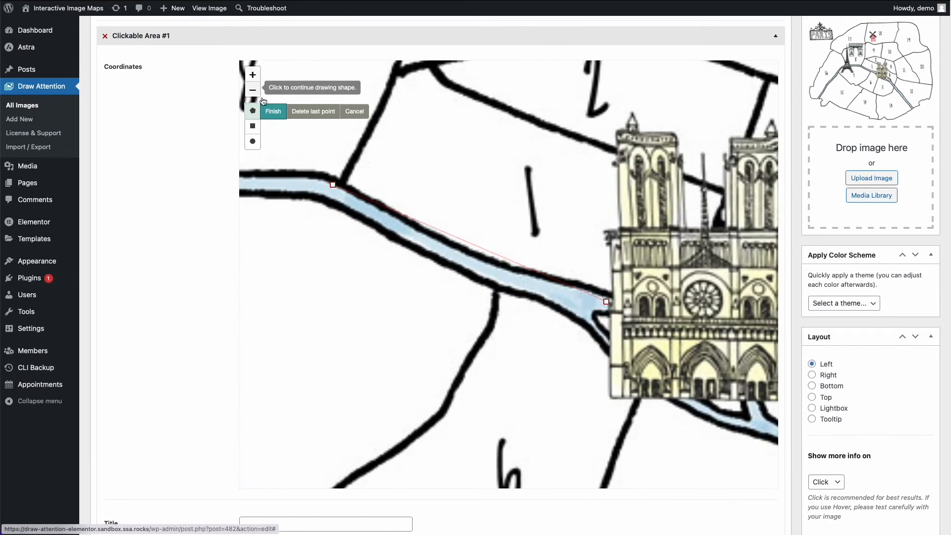
left_click(604, 232)
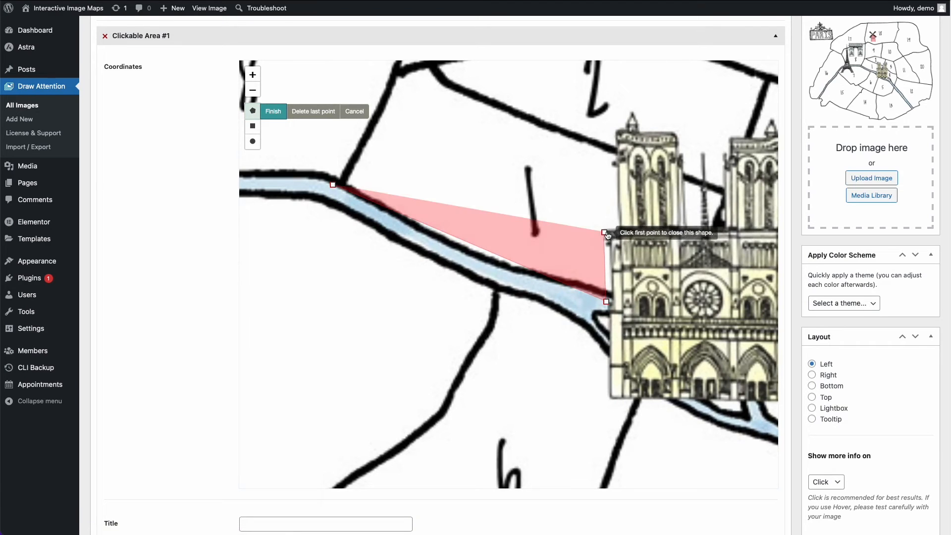
left_click(622, 230)
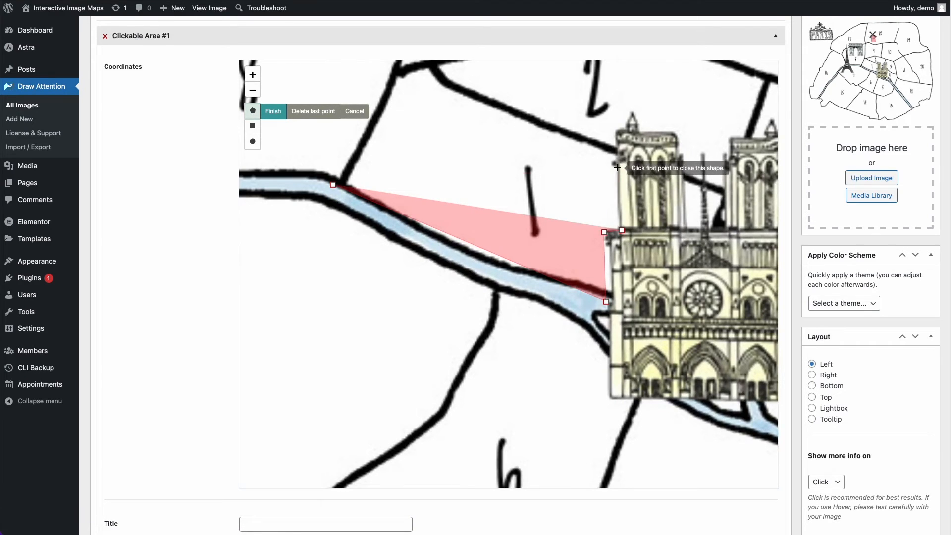
left_click(618, 168)
left_click(617, 154)
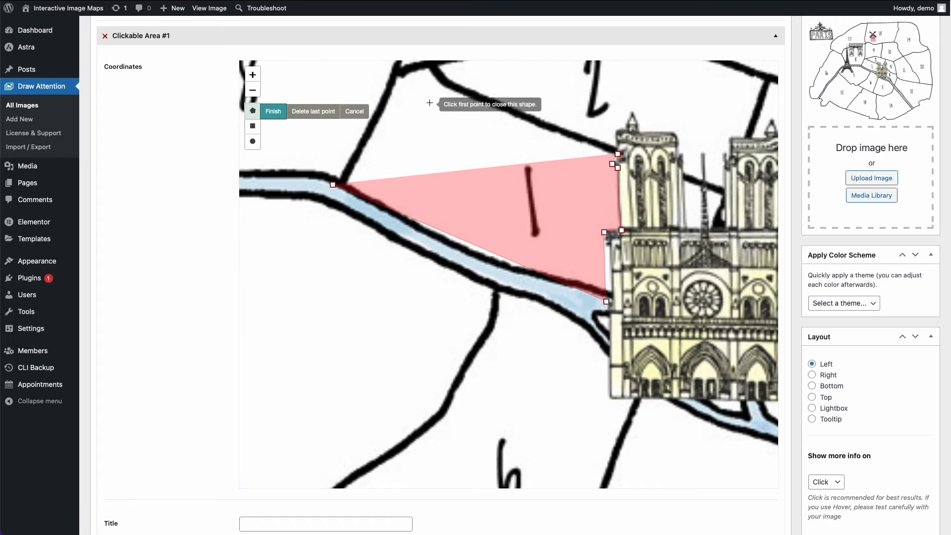
left_click(441, 87)
left_click(429, 69)
left_click(398, 76)
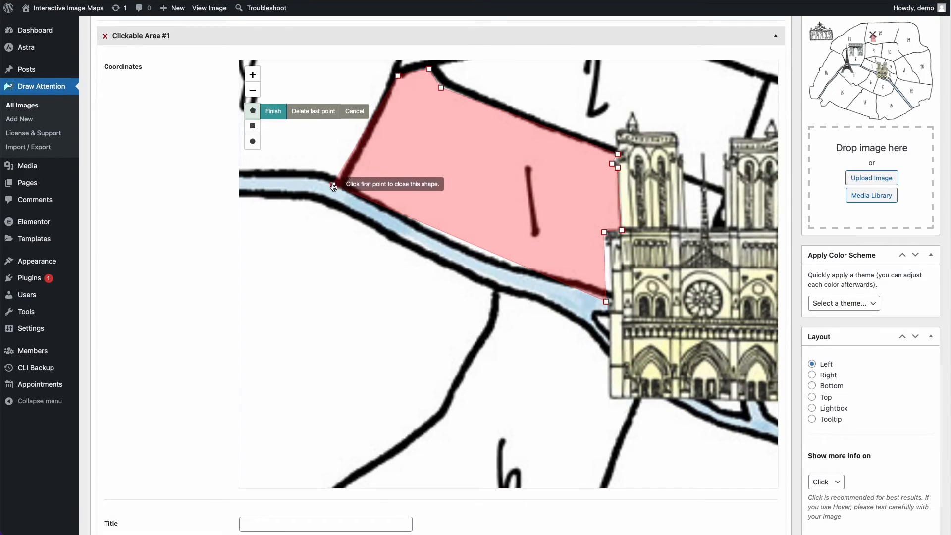
left_click(274, 112)
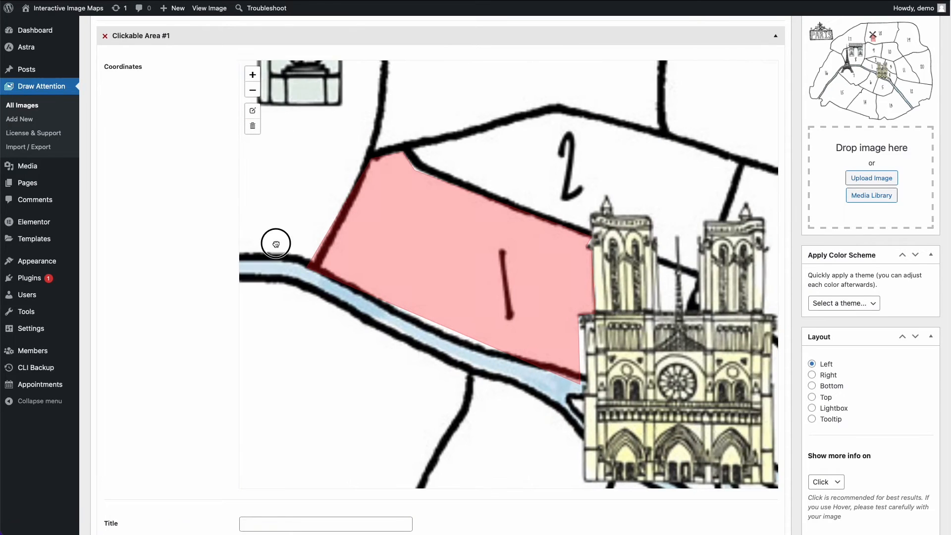
- Refine the arrondissement 1 polygon by adjusting its western river corner and adding points along the riverbank, and save the shape
left_click(252, 112)
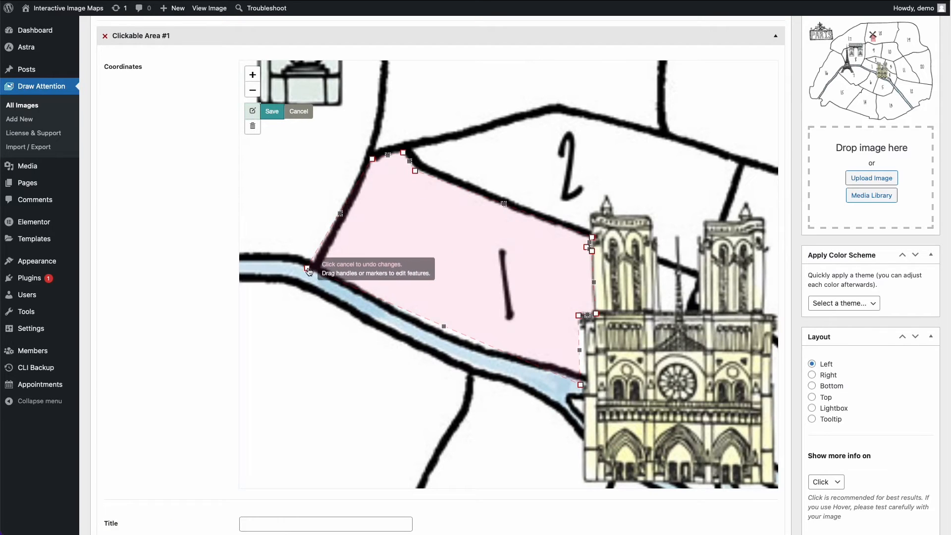
left_click_drag(308, 268, 313, 268)
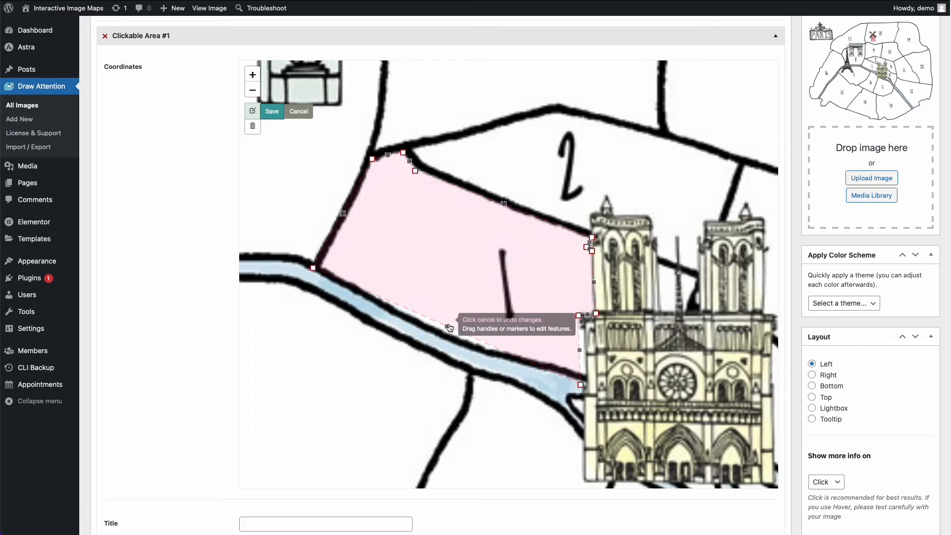
left_click_drag(448, 332, 445, 336)
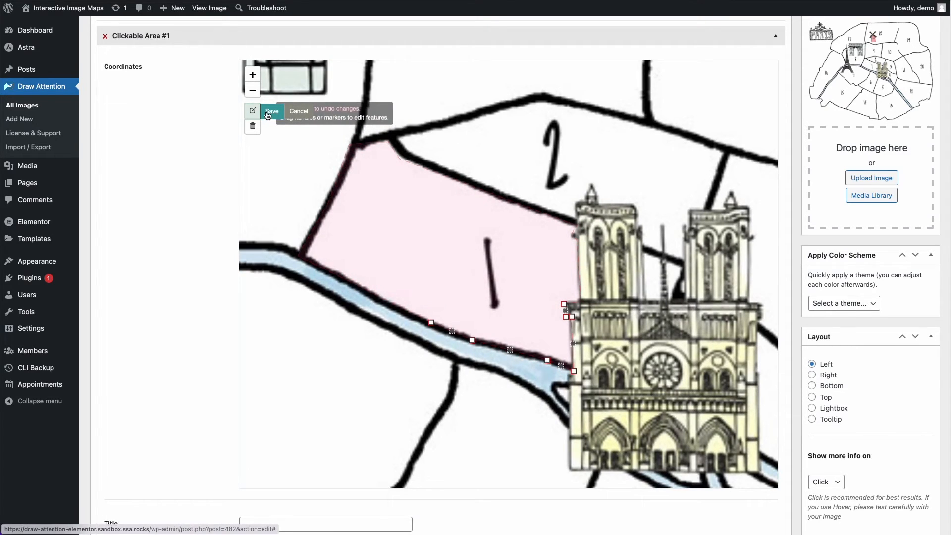
left_click(268, 113)
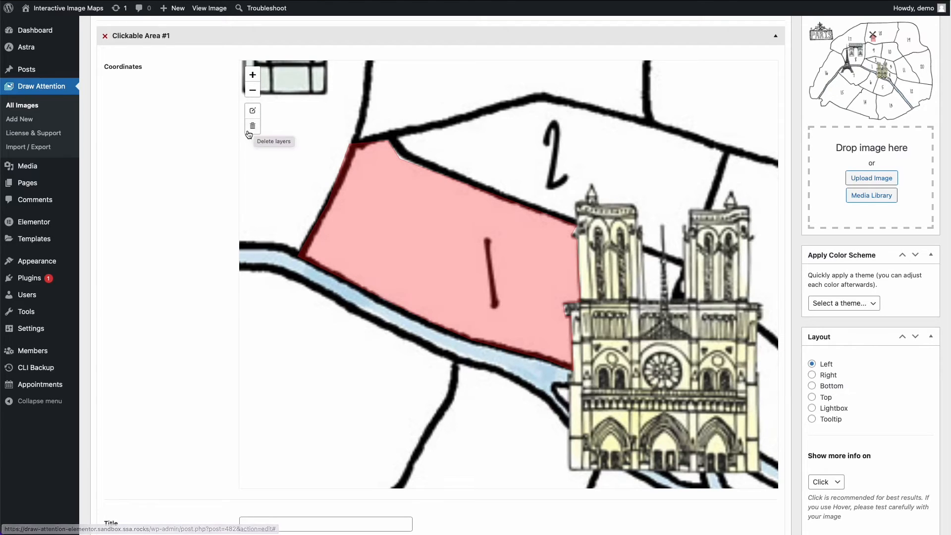
- Delete the arrondissement 1 polygon and draw a rectangular hotspot over part of arrondissements 1 and 2
left_click(251, 129)
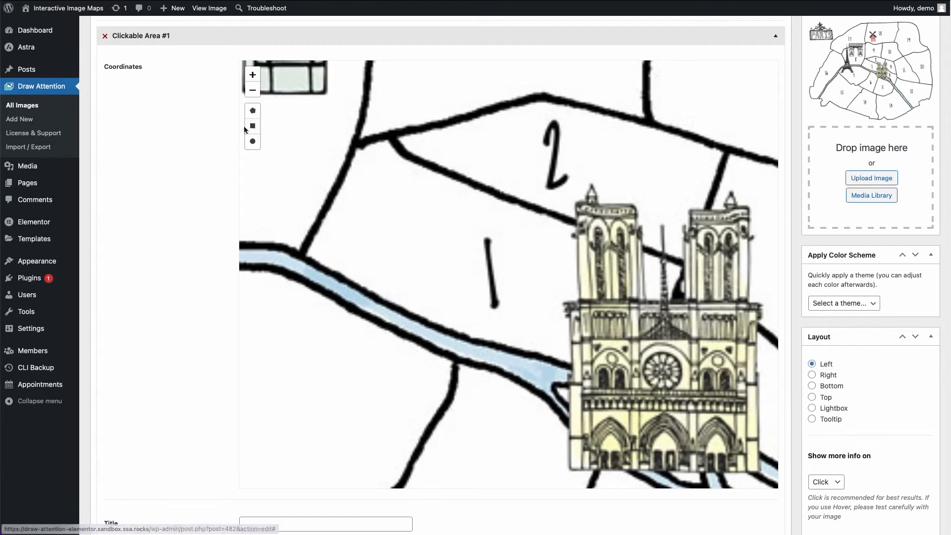
left_click(253, 126)
left_click_drag(337, 146, 530, 299)
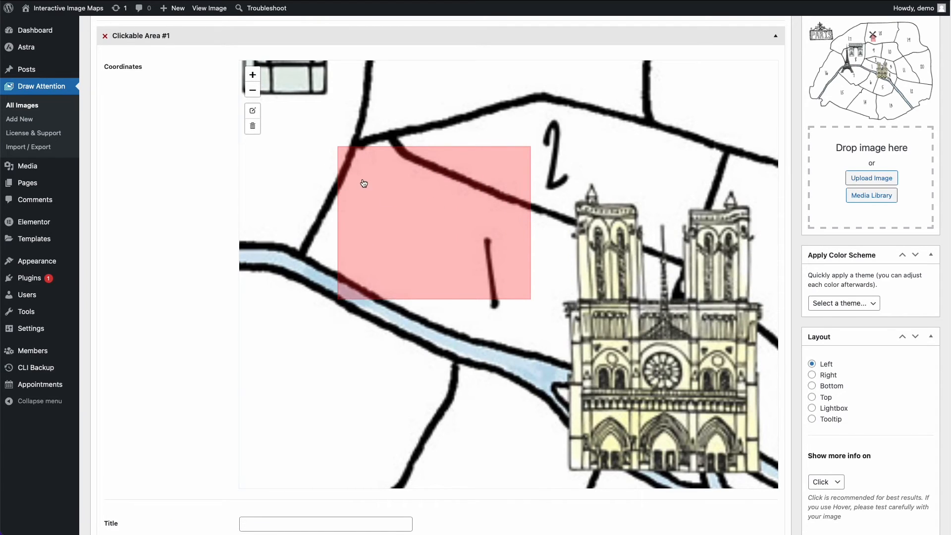
- Replace the rectangle with a circular hotspot centred near where arrondissements 1, 2 and 8 meet
left_click(253, 126)
left_click(304, 129)
left_click(253, 142)
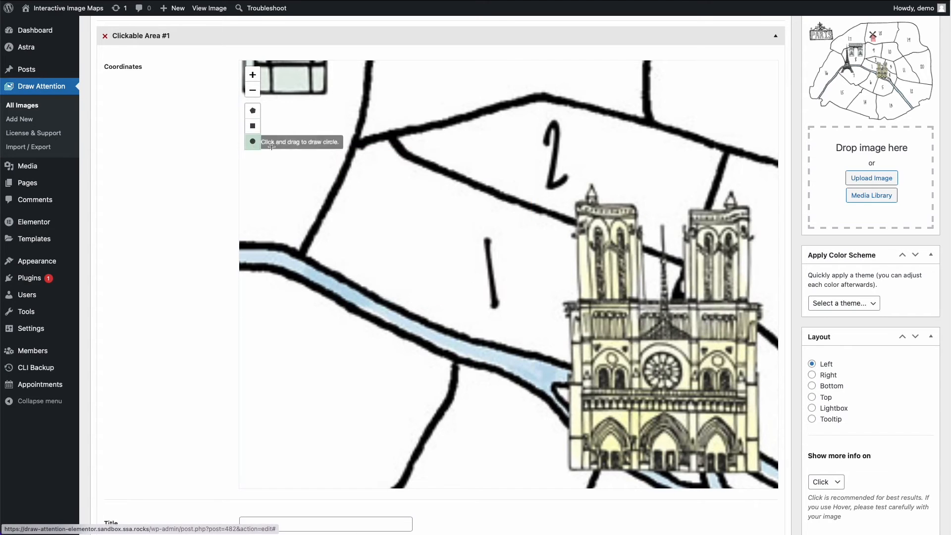
mouse_move(365, 169)
left_mouse_down()
mouse_move(527, 295)
mouse_move(425, 237)
left_mouse_up()
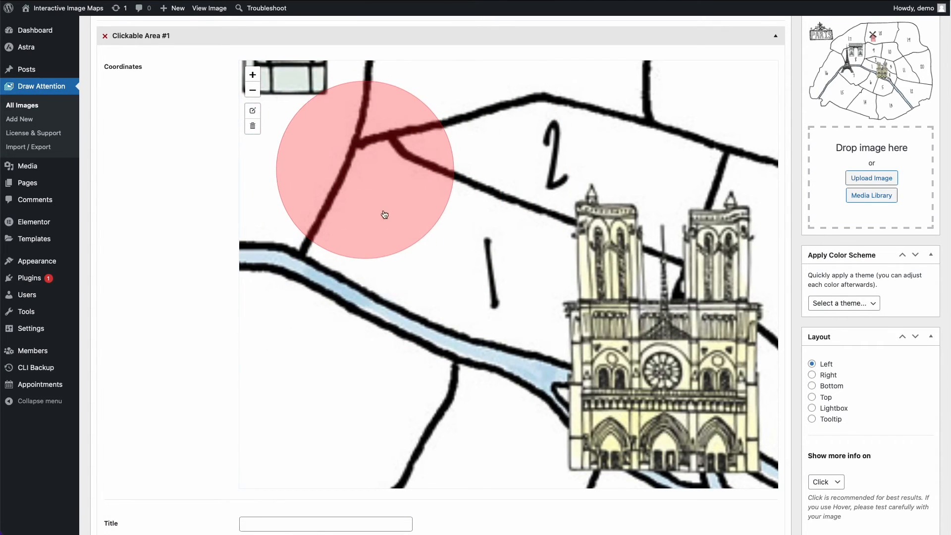
- Edit the circular hotspot by adjusting its size and moving it over the number 1 label
left_click(253, 111)
left_click_drag(405, 147, 389, 132)
left_click_drag(386, 178, 487, 262)
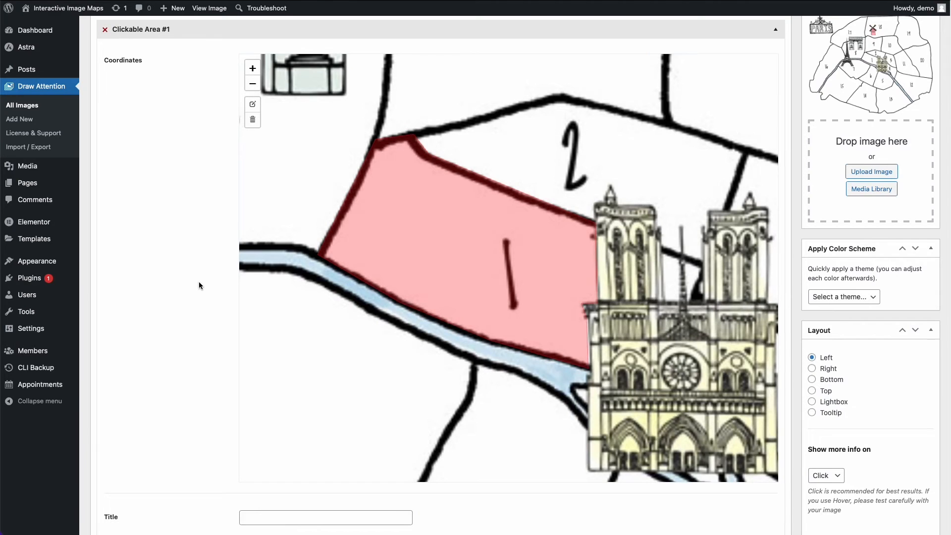
- Title Clickable Area #1 "Louvre"
scroll(199, 285, "down", 5)
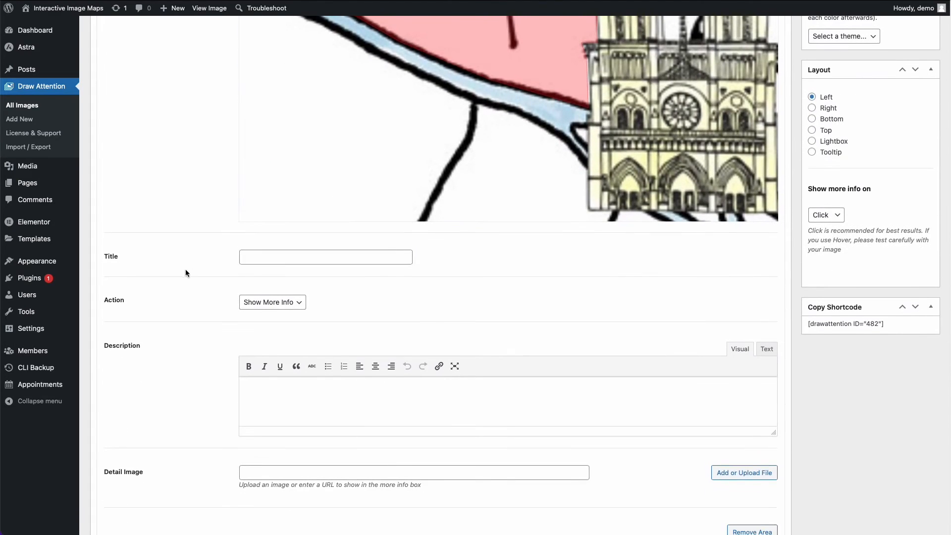
left_click(248, 257)
type("Louvre")
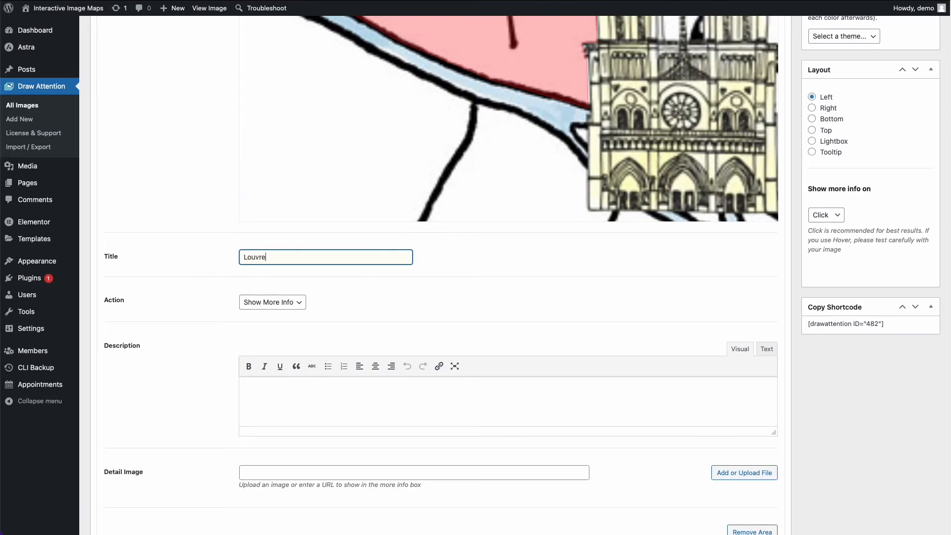
- Review the Action choices for the Louvre area and keep Show More Info
scroll(139, 324, "down", 1)
scroll(120, 301, "down", 1)
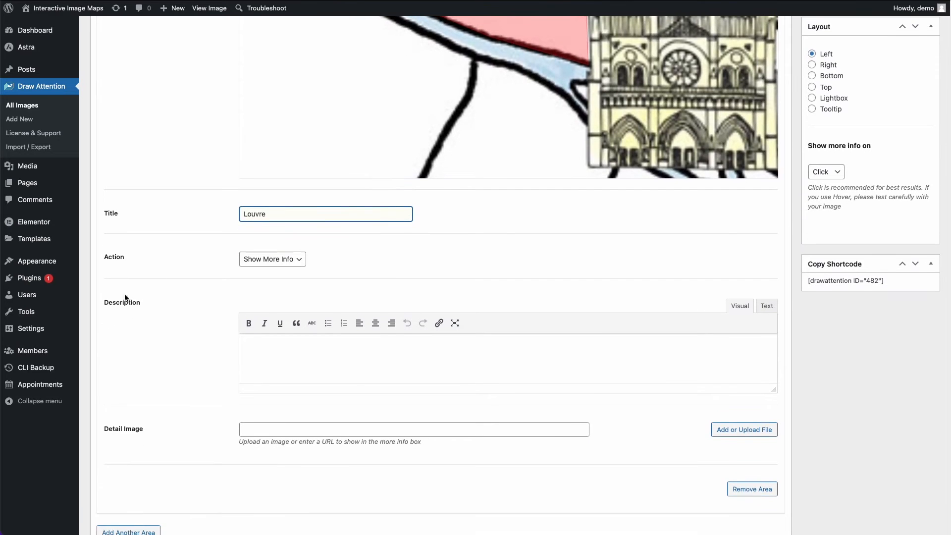
left_click(250, 260)
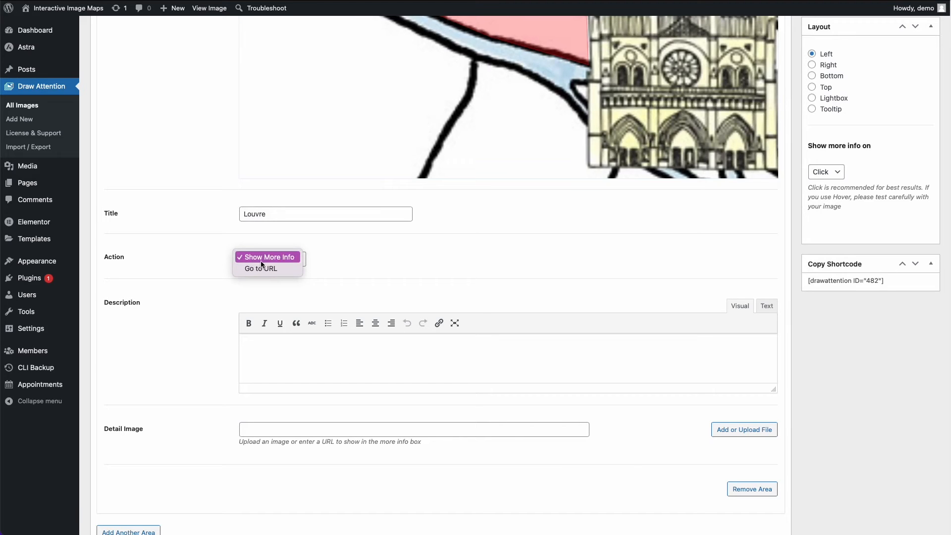
left_click(353, 258)
- Copy the introductory paragraphs of Wikipedia's "1st arrondissement of Paris" article into the Louvre area's Description and enlarge the editor to fit them
scroll(353, 258, "down", 1)
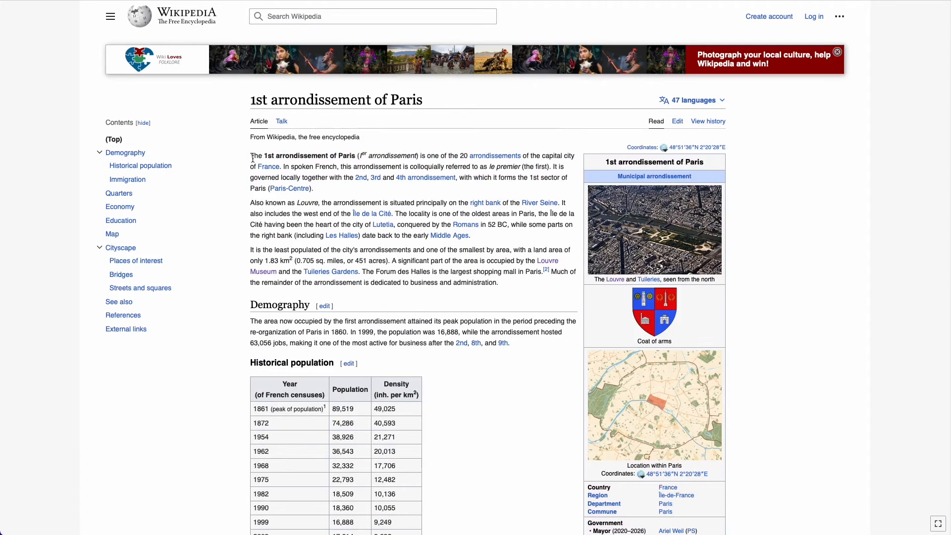
left_click_drag(252, 153, 505, 281)
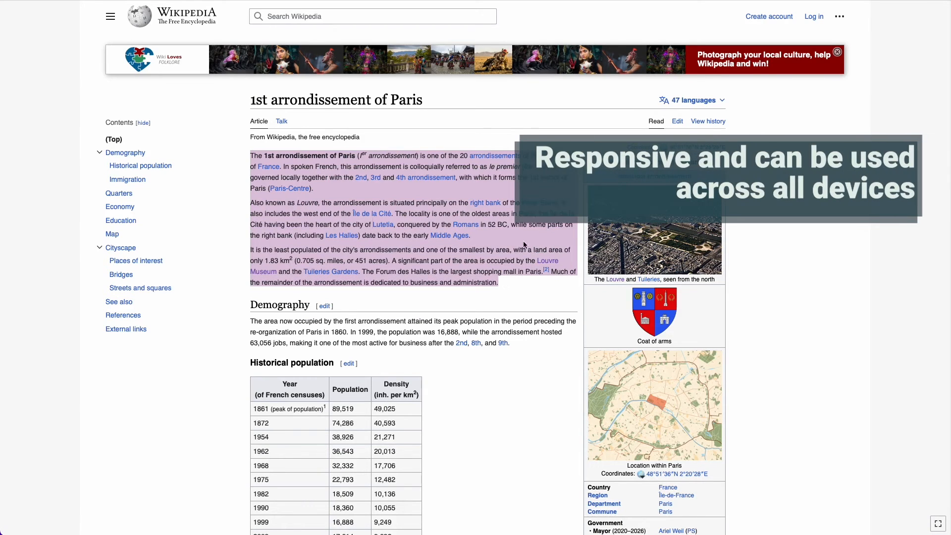
left_click(336, 3)
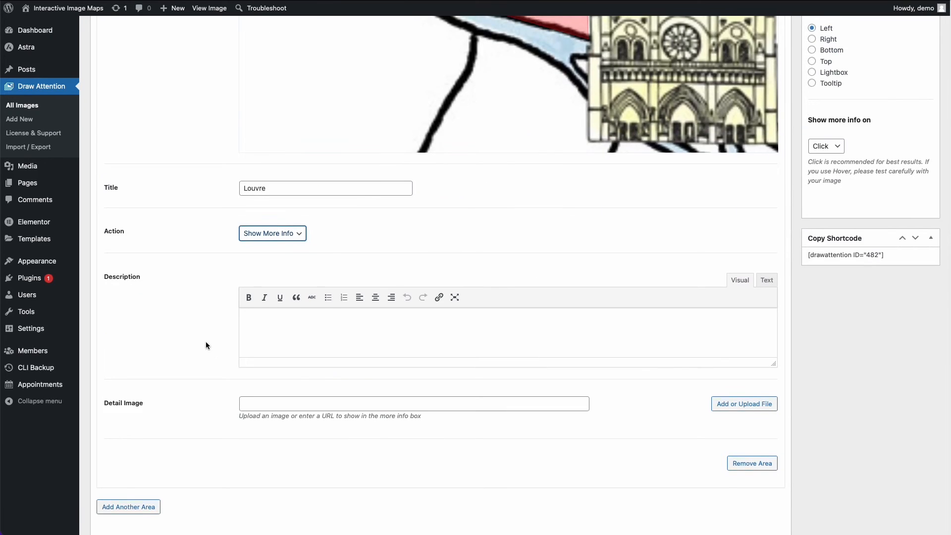
scroll(205, 341, "down", 2)
left_click(356, 279)
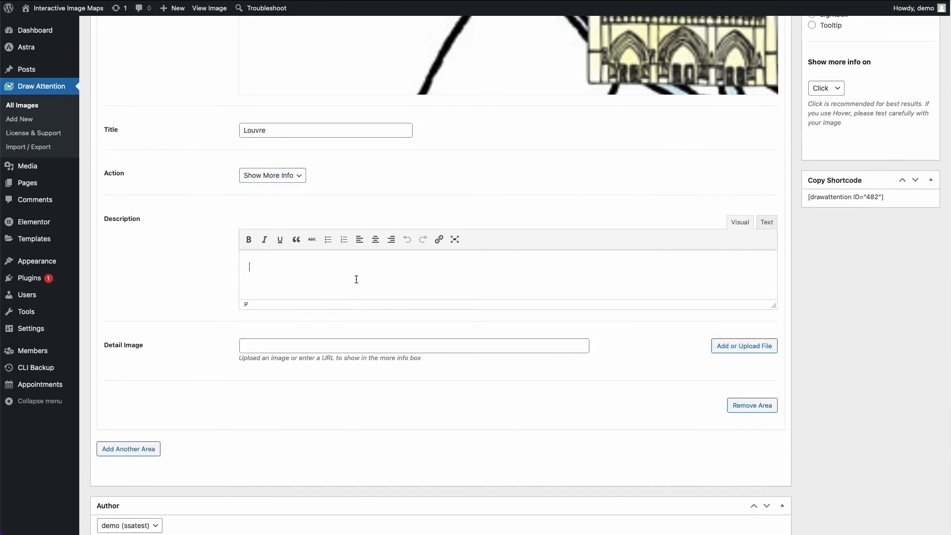
key("ctrl+v")
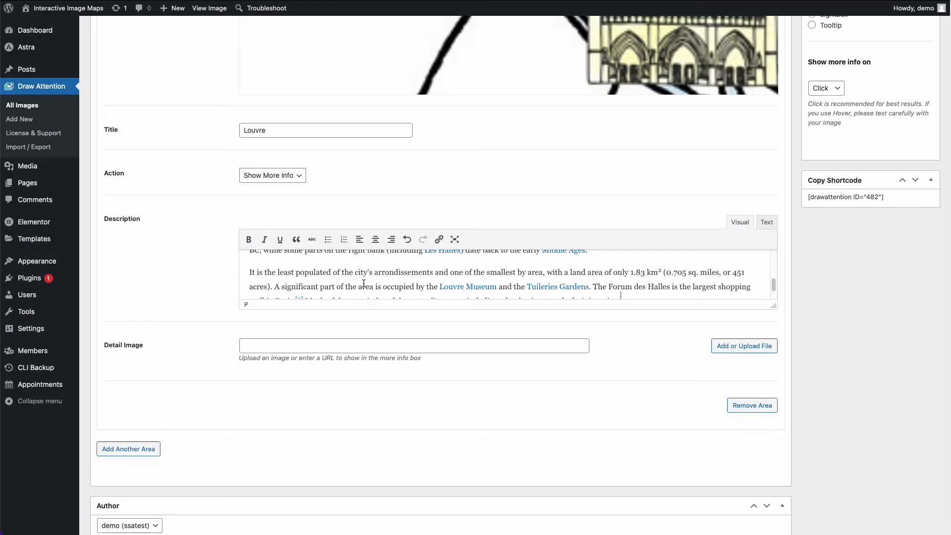
left_click_drag(773, 308, 771, 417)
- Set the Louvre area's Detail Image to pexels-silvia-trigo-2675266-scaled.jpg, the glass pyramid photo from the Media Library
scroll(170, 355, "down", 3)
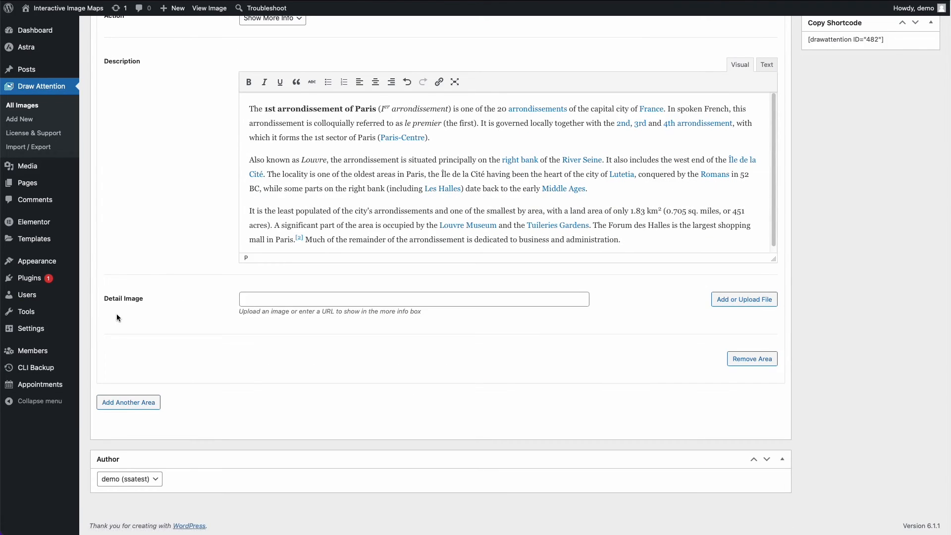
left_click(718, 299)
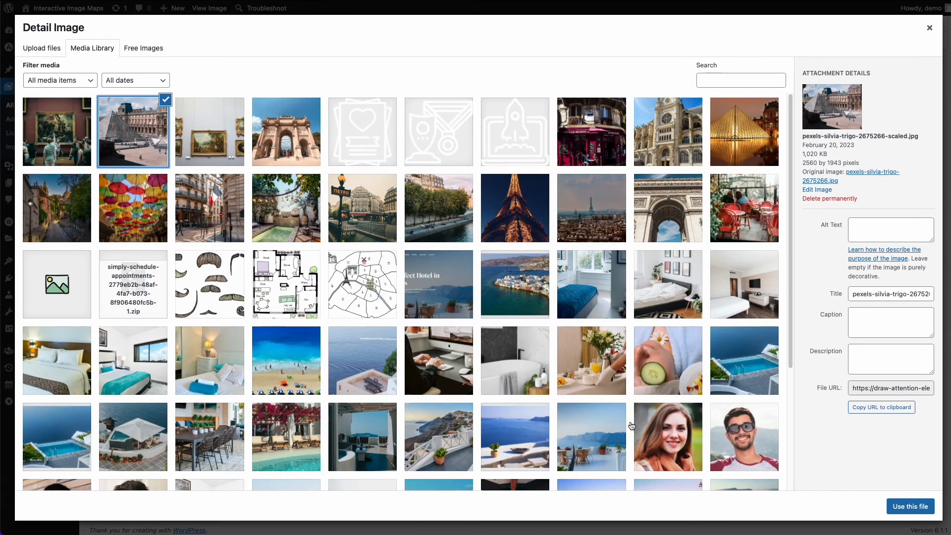
left_click(910, 506)
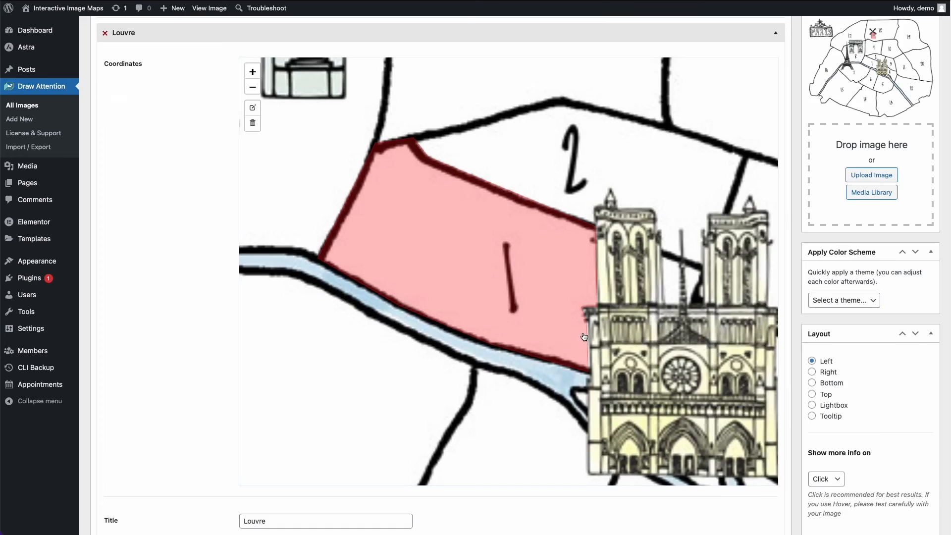
scroll(584, 337, "down", 12)
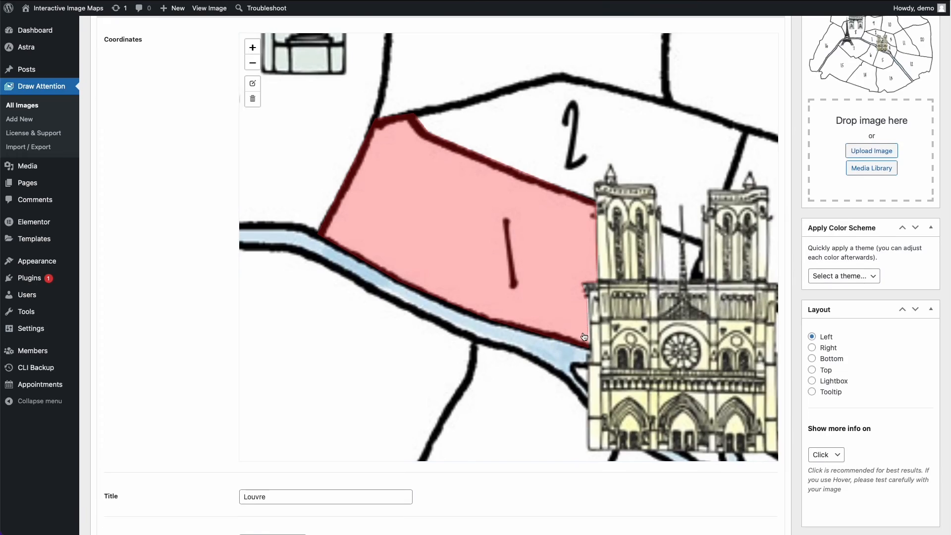
- Review the finished Louvre hotspot area from its coordinates to its detail image and collapse it
scroll(583, 333, "up", 4)
scroll(583, 333, "down", 2)
scroll(583, 333, "down", 4)
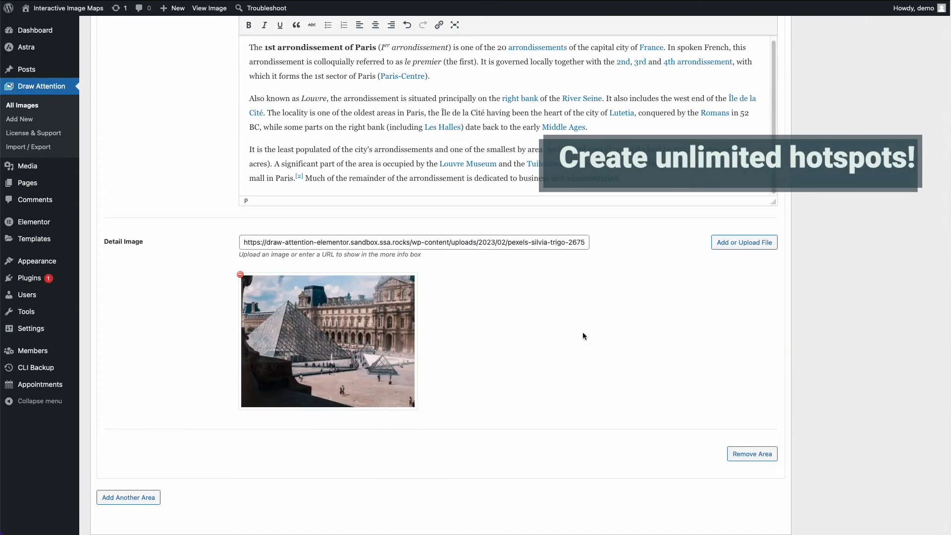
scroll(582, 331, "up", 10)
scroll(583, 332, "up", 10)
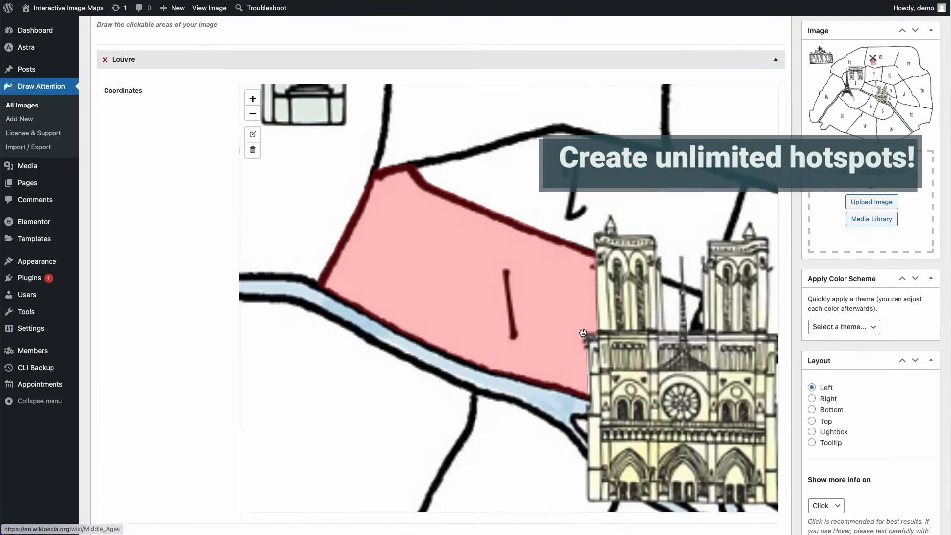
left_click(776, 177)
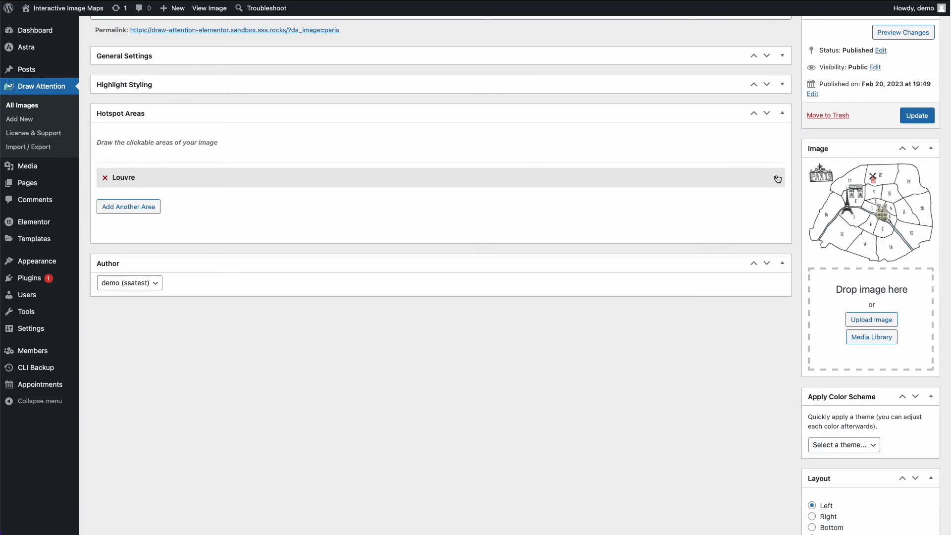
- Look through the available color scheme themes and expand the General Settings and Highlight Styling sections
scroll(695, 253, "up", 2)
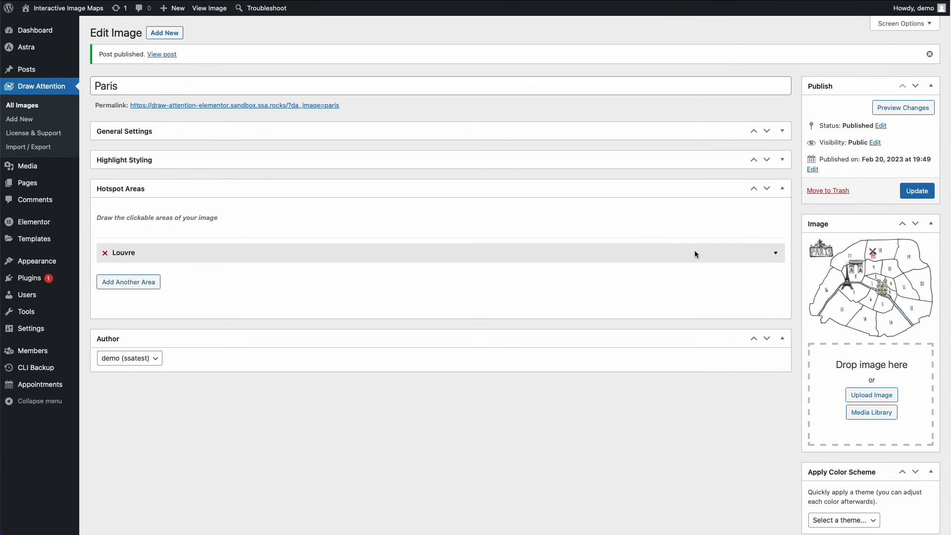
scroll(694, 254, "down", 7)
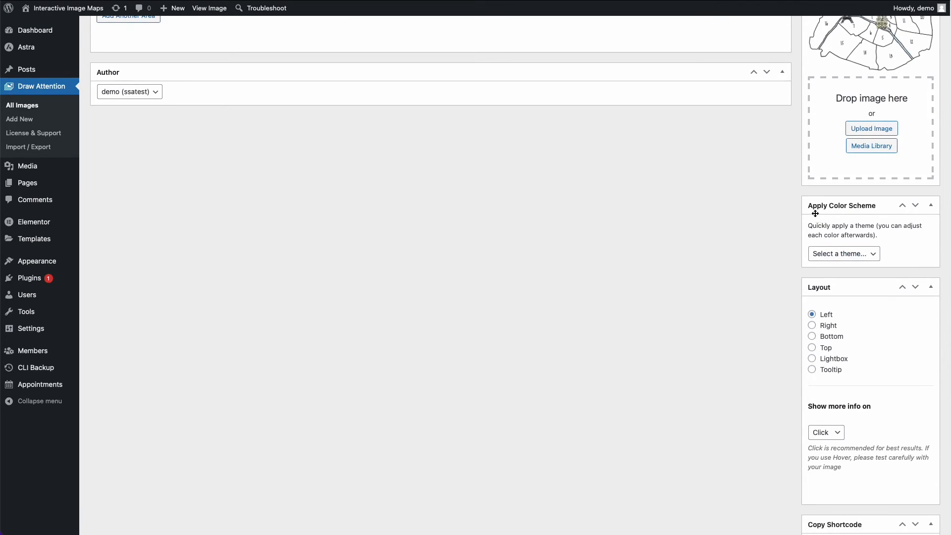
left_click(855, 258)
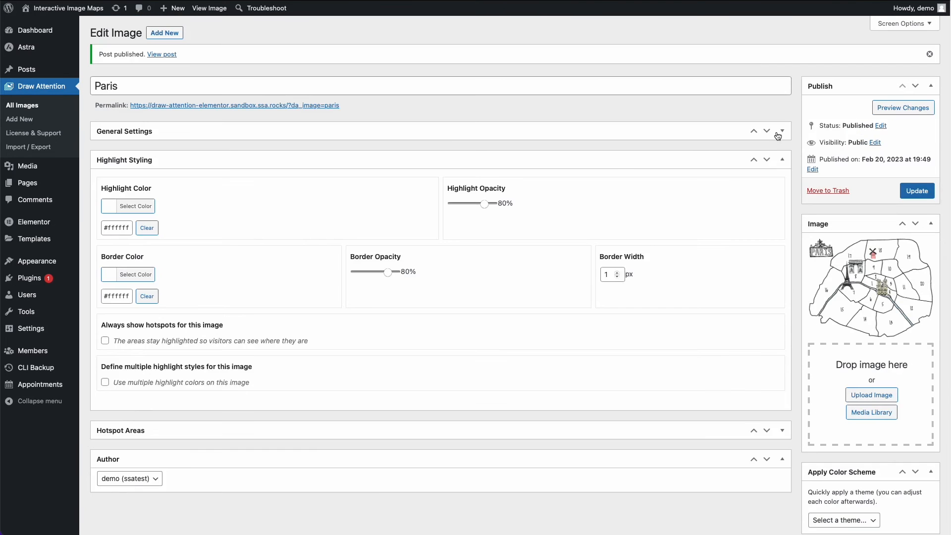
left_click(782, 130)
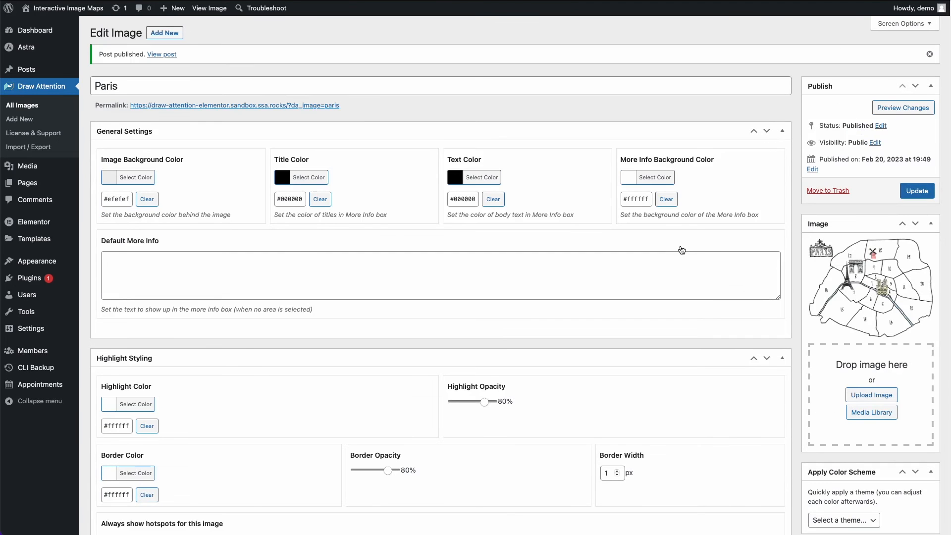
- Apply the Draw Attention color scheme, accept overwriting the current styling, and review the general and highlight colors
scroll(679, 251, "down", 3)
left_click(851, 359)
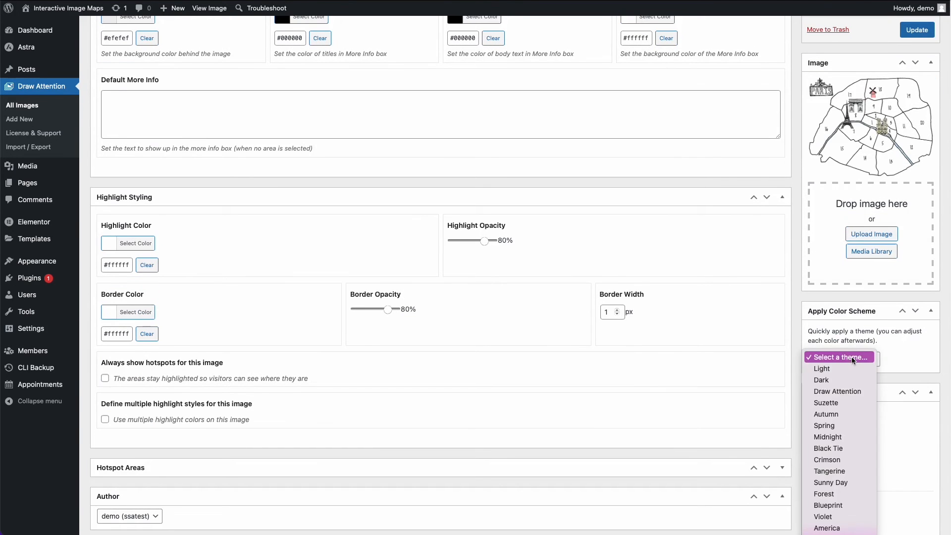
left_click(849, 394)
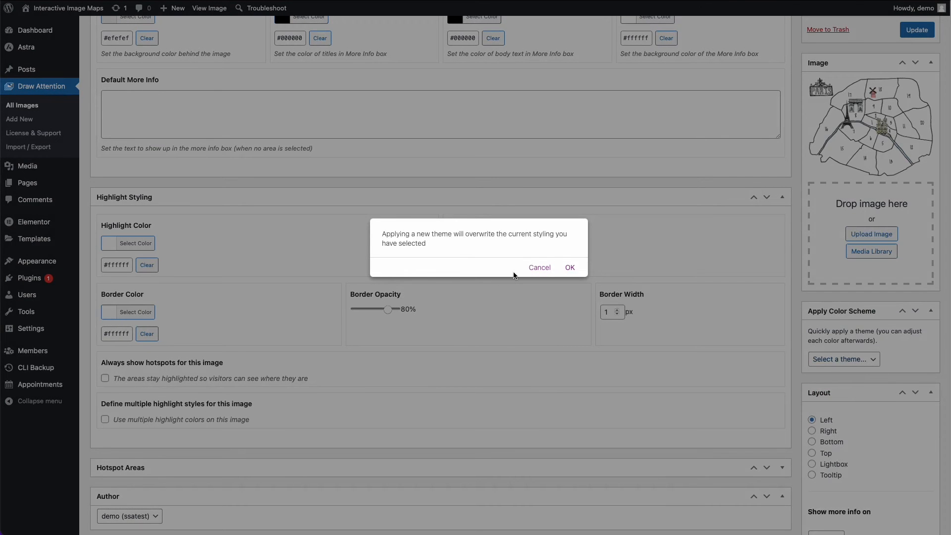
left_click(571, 267)
scroll(567, 254, "up", 3)
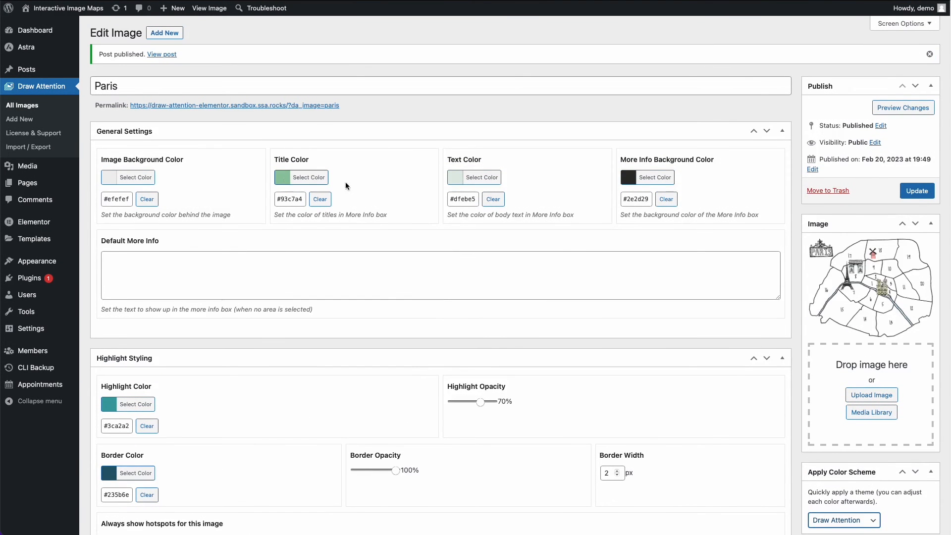
scroll(667, 237, "down", 1)
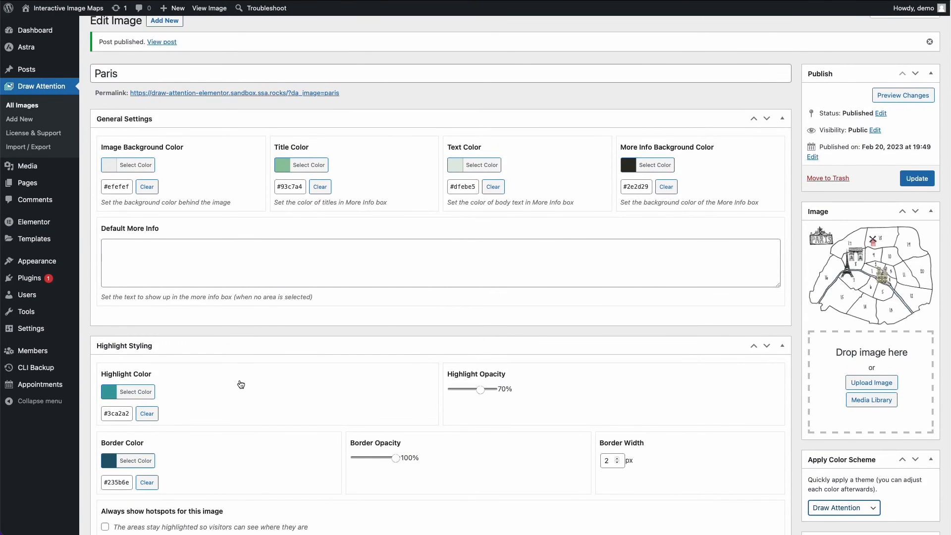
scroll(683, 341, "down", 5)
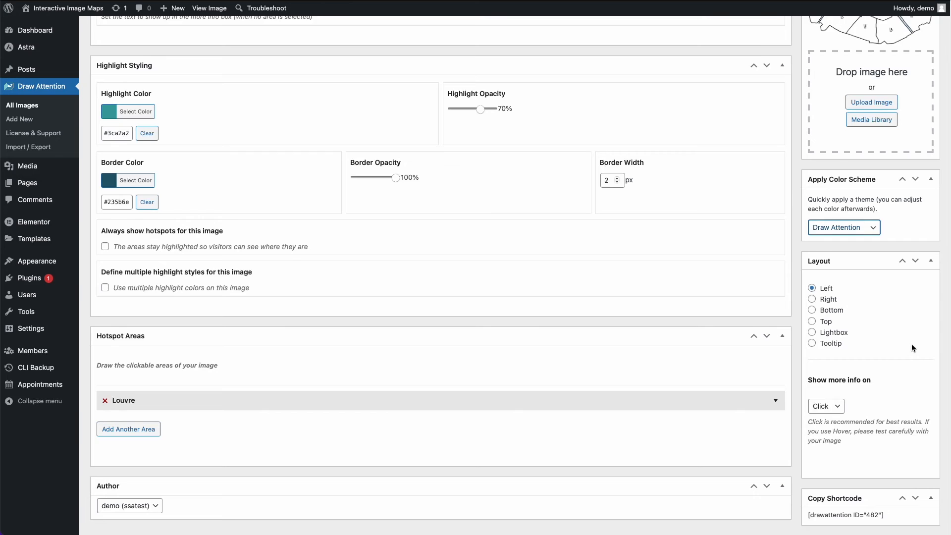
- Set the Paris image's layout to Tooltip and keep Show more info on set to Click
scroll(913, 348, "down", 1)
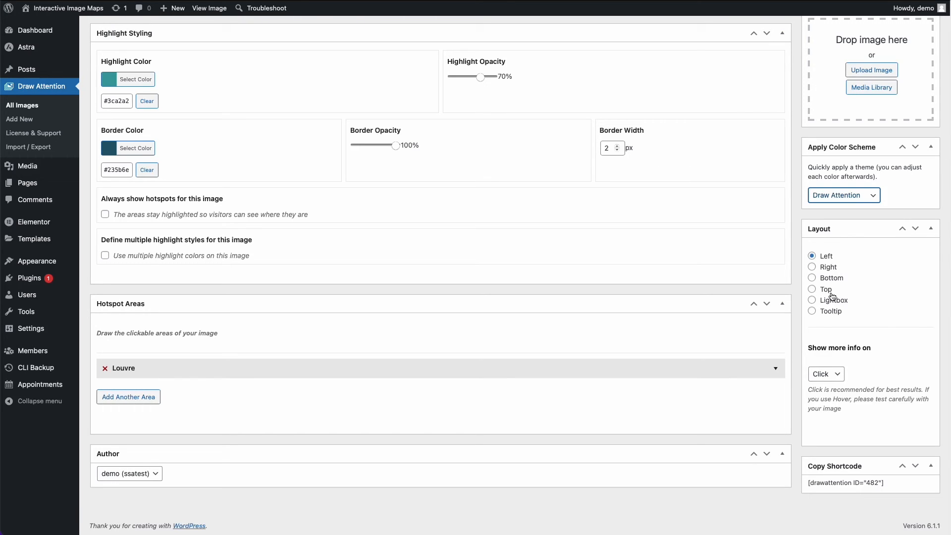
left_click(829, 270)
left_click(834, 302)
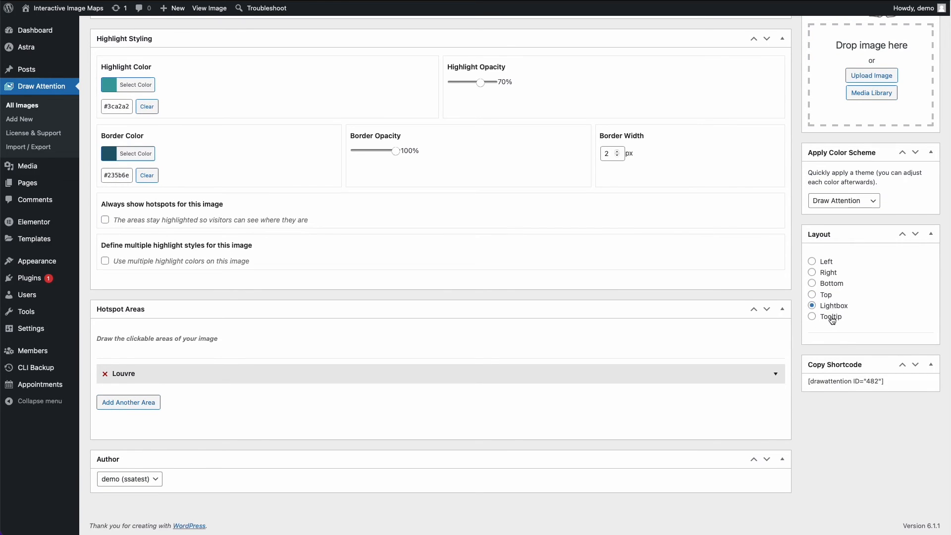
left_click(832, 319)
left_click(835, 379)
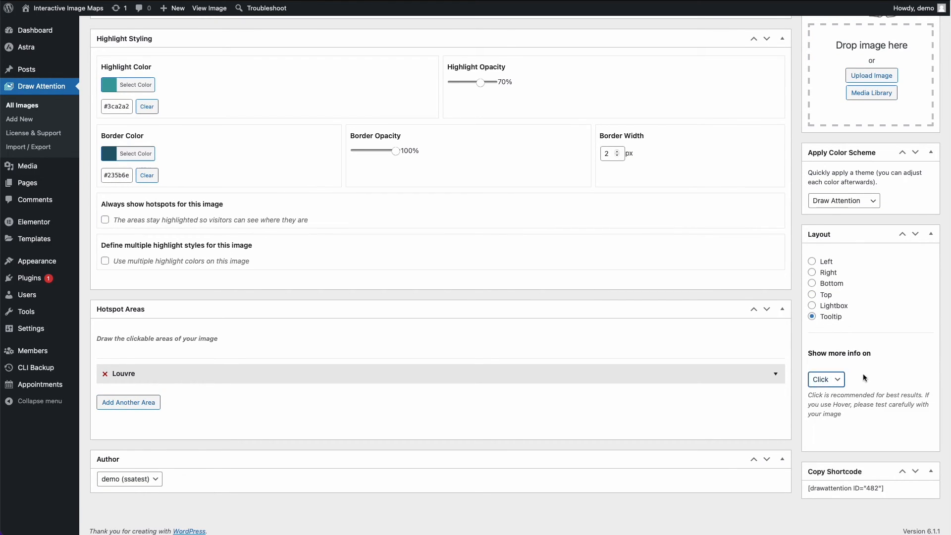
left_click(840, 383)
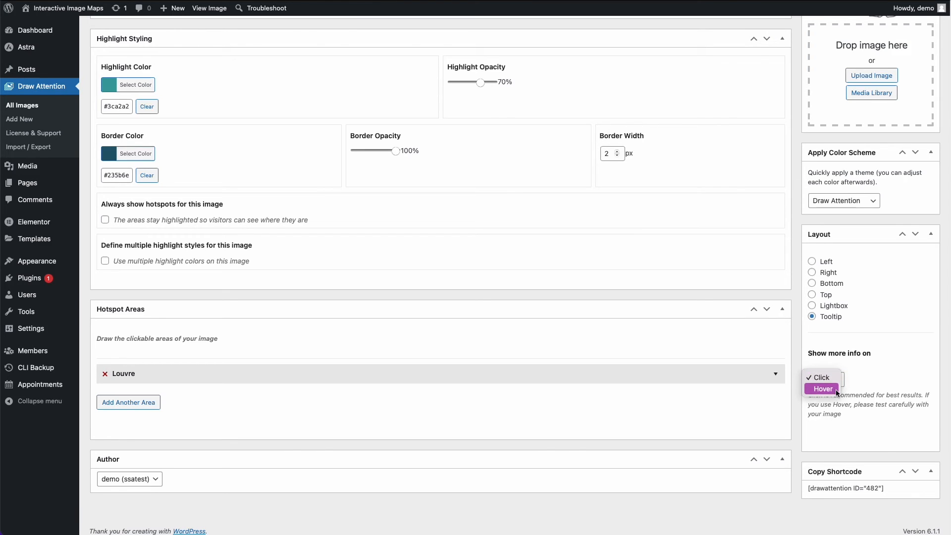
left_click(878, 389)
- Copy the Paris image's shortcode [drawattention ID="482"]
scroll(785, 492, "down", 1)
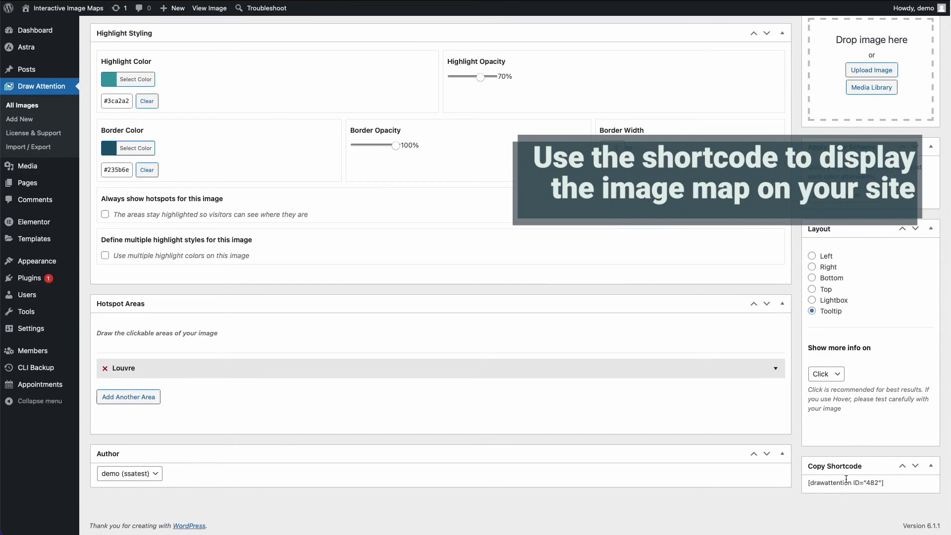
left_click_drag(887, 487, 808, 486)
key("ctrl+c")
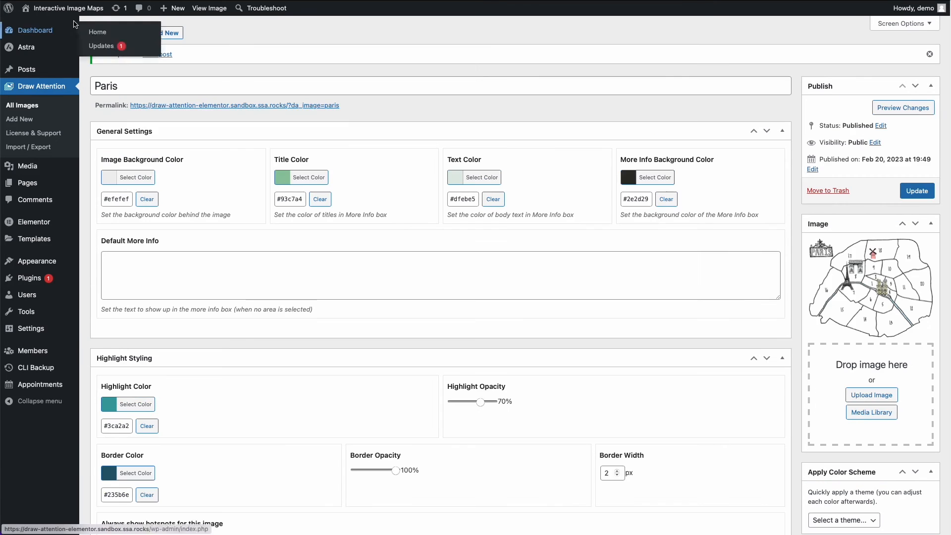
- Open the hotel home page in Elementor and delete the existing Paris map from the "Explore the City of Light" section
mouse_move(81, 15)
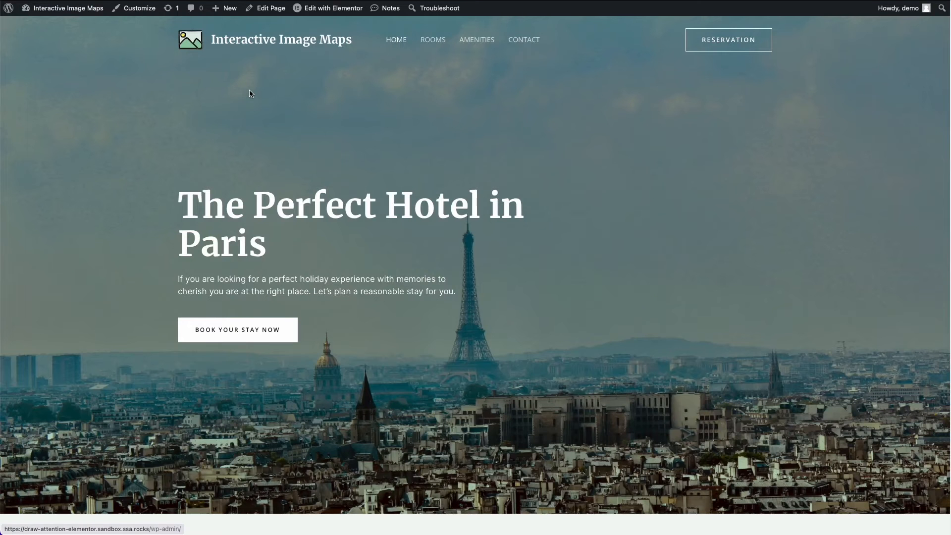
left_click(326, 14)
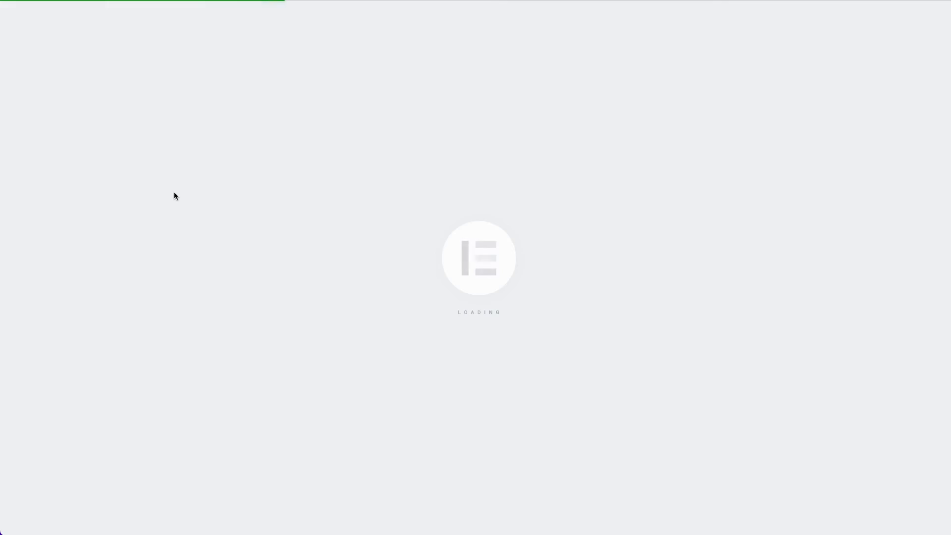
scroll(394, 217, "down", 15)
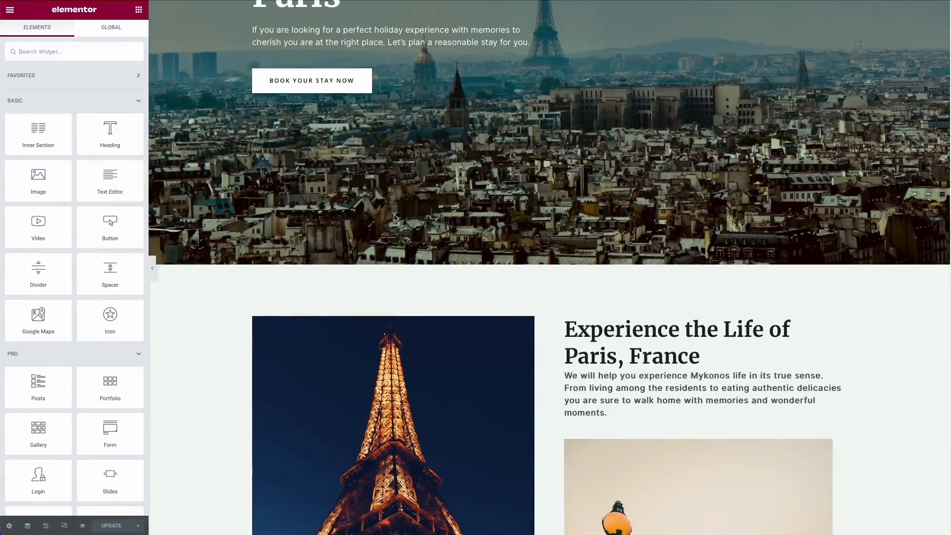
scroll(398, 215, "down", 5)
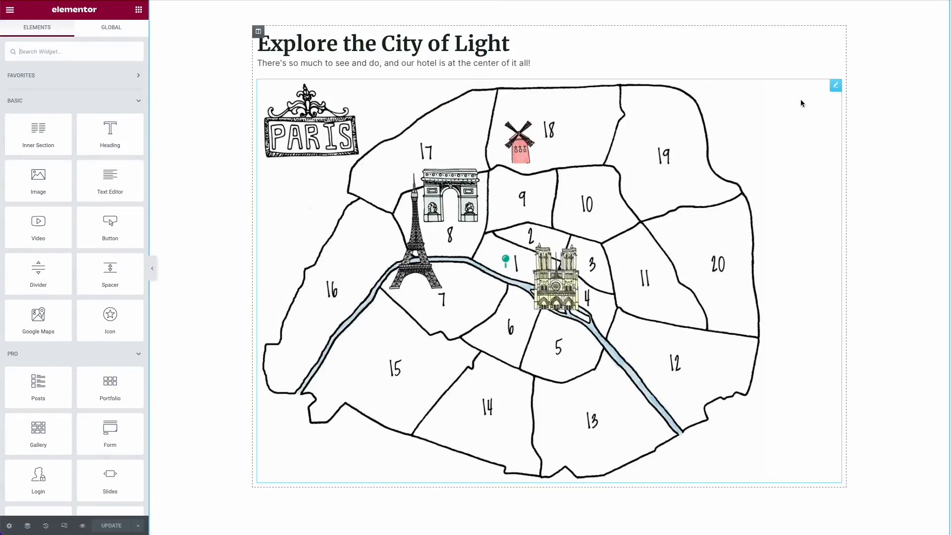
right_click(836, 84)
left_click(849, 273)
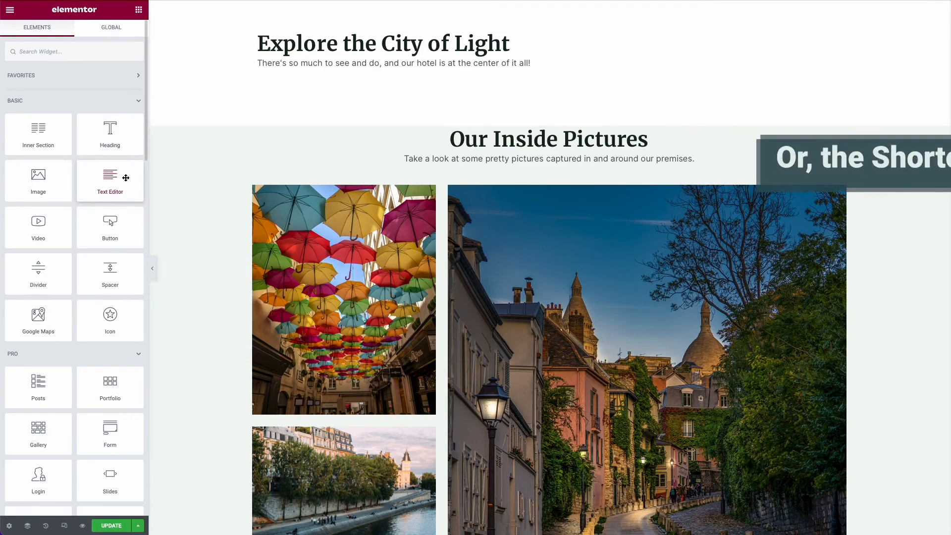
- Add a Text Editor widget below the "Explore the City of Light" intro and replace its placeholder text with the copied shortcode
left_click_drag(123, 177, 460, 72)
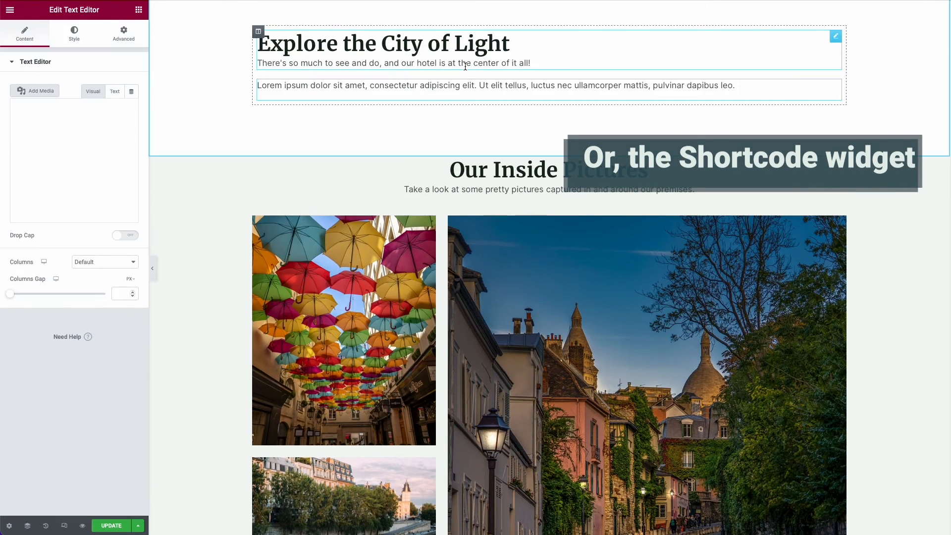
left_click_drag(102, 210, 19, 145)
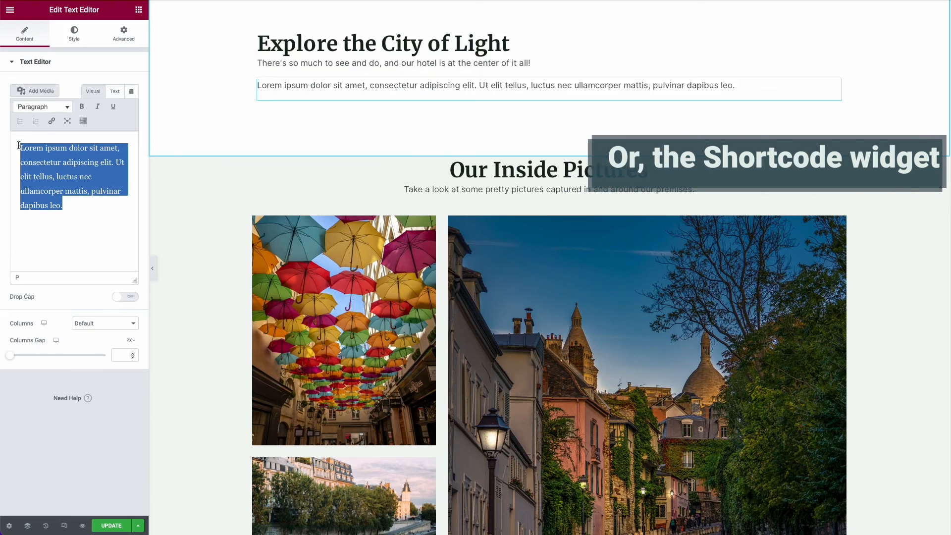
key("ctrl+v")
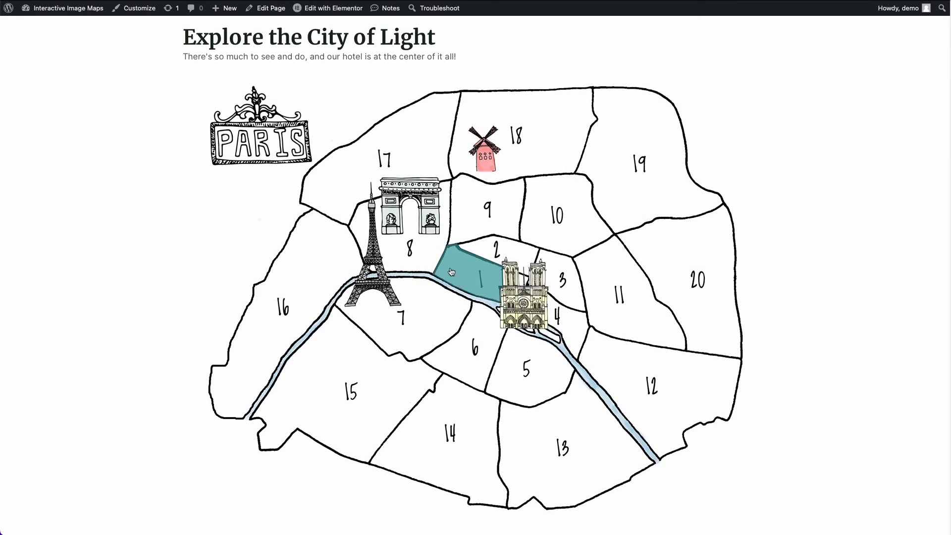
- Test the Louvre area on the live page's map, read through its tooltip and close it
left_click(461, 270)
scroll(407, 322, "down", 5)
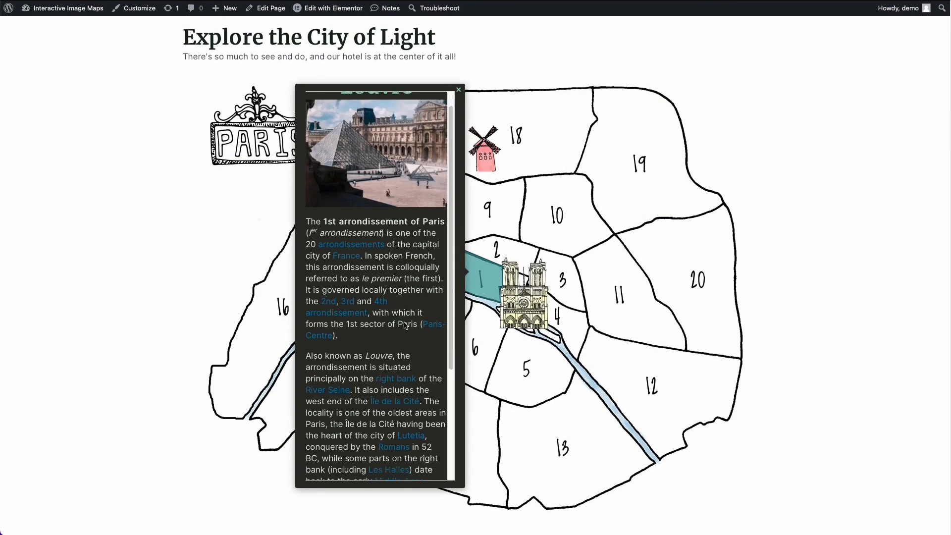
scroll(405, 326, "down", 5)
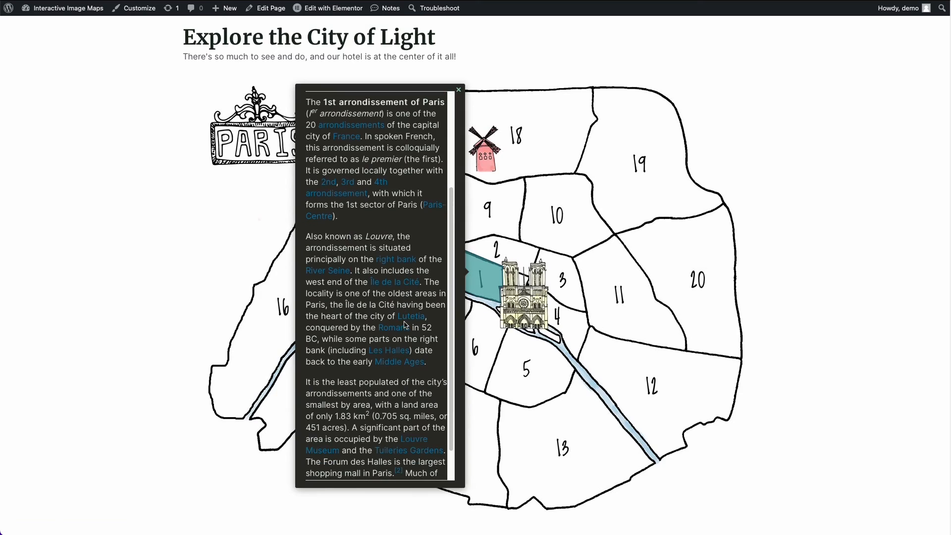
scroll(405, 325, "up", 10)
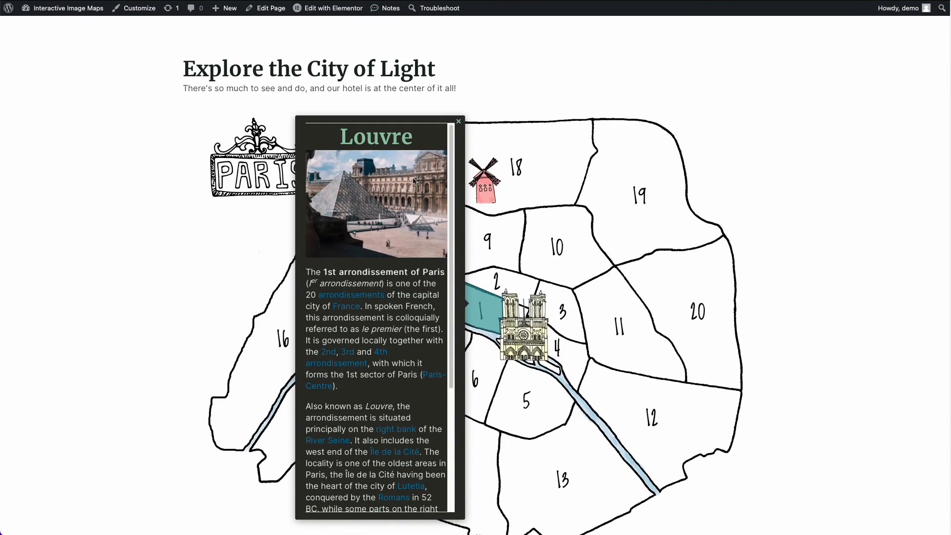
left_click(458, 121)
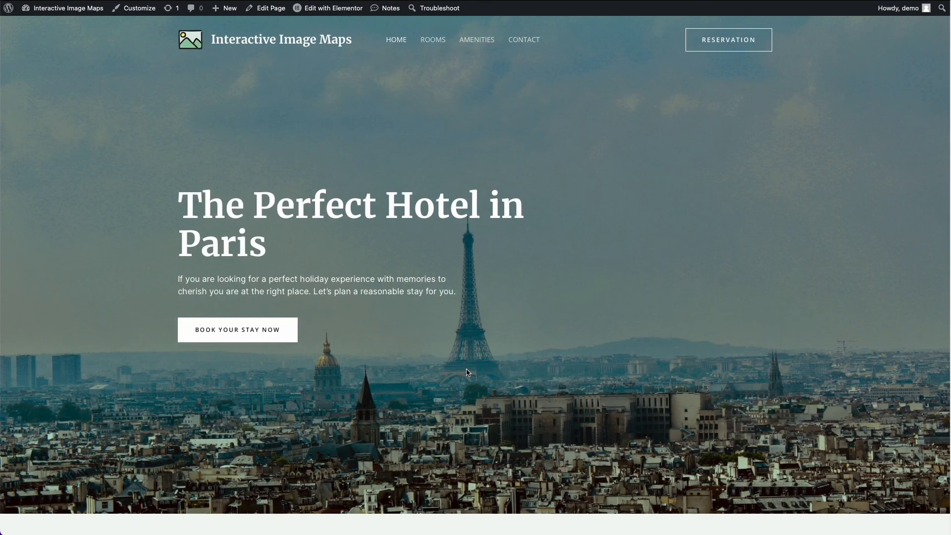
- Examine the finished lightbox version of the Paris map on the home page and open its 1st: Louvre area
scroll(467, 372, "down", 4)
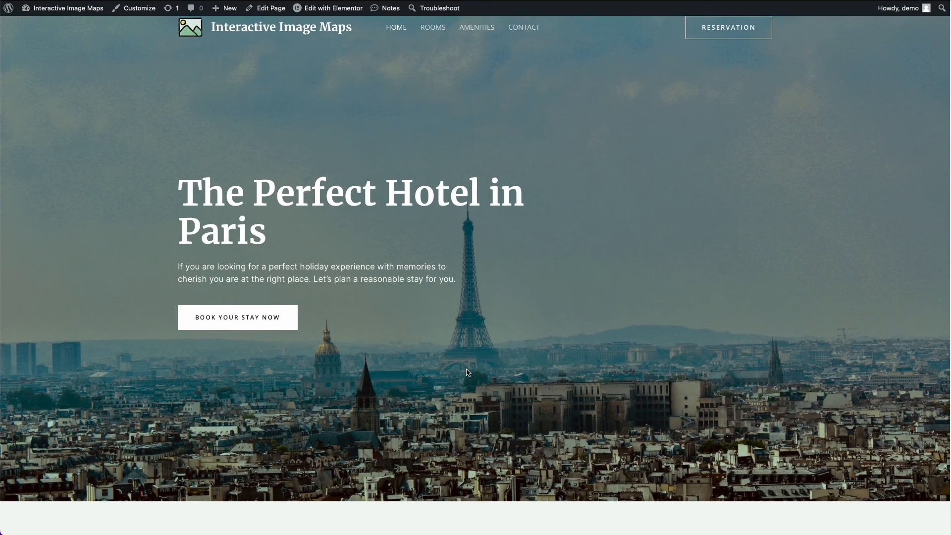
scroll(467, 372, "down", 16)
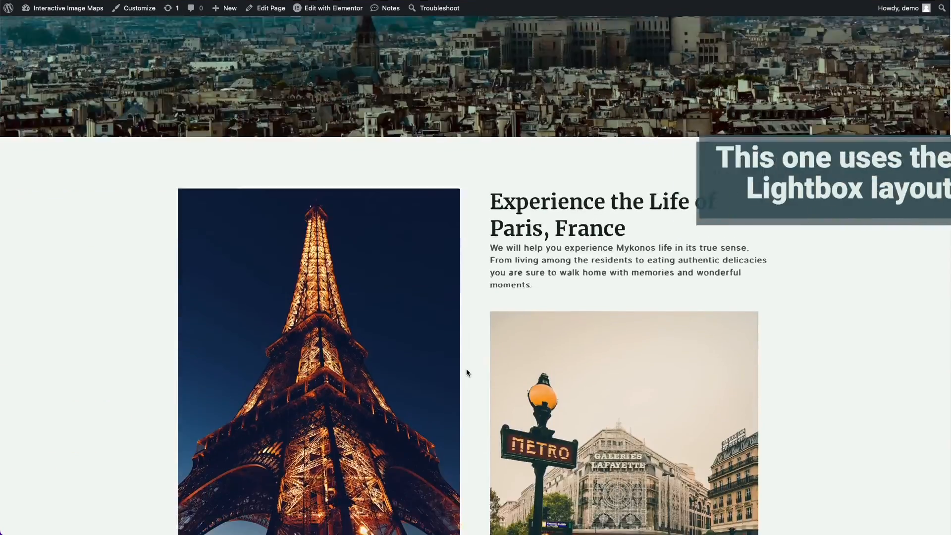
scroll(467, 372, "down", 14)
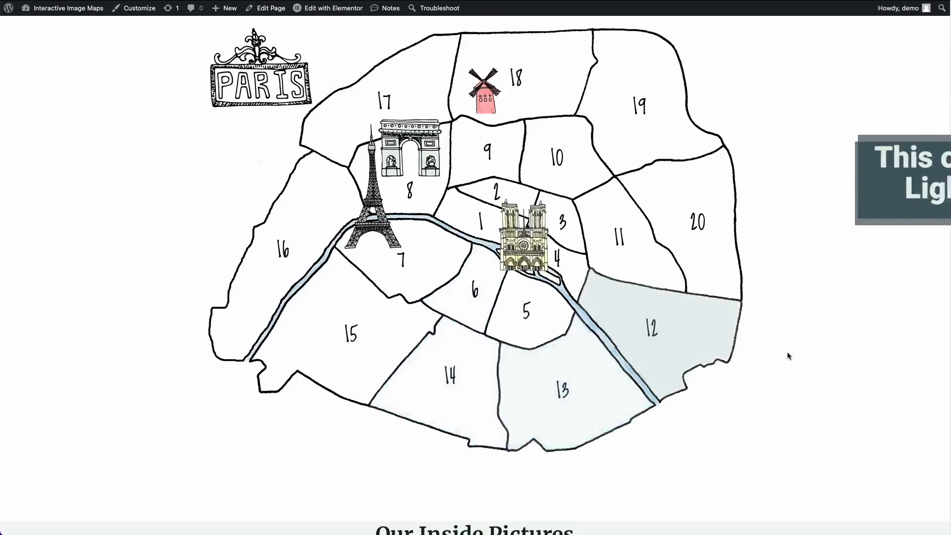
scroll(866, 346, "up", 1)
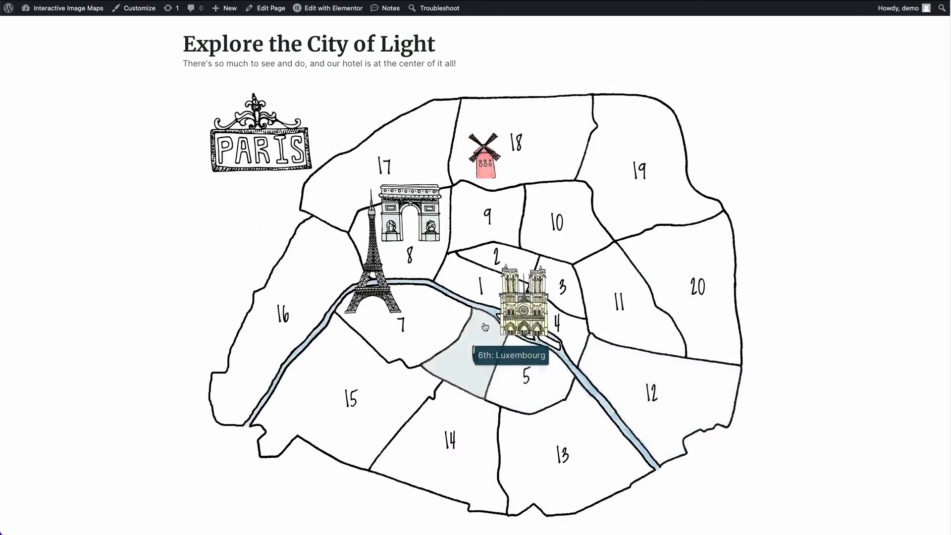
left_click(475, 279)
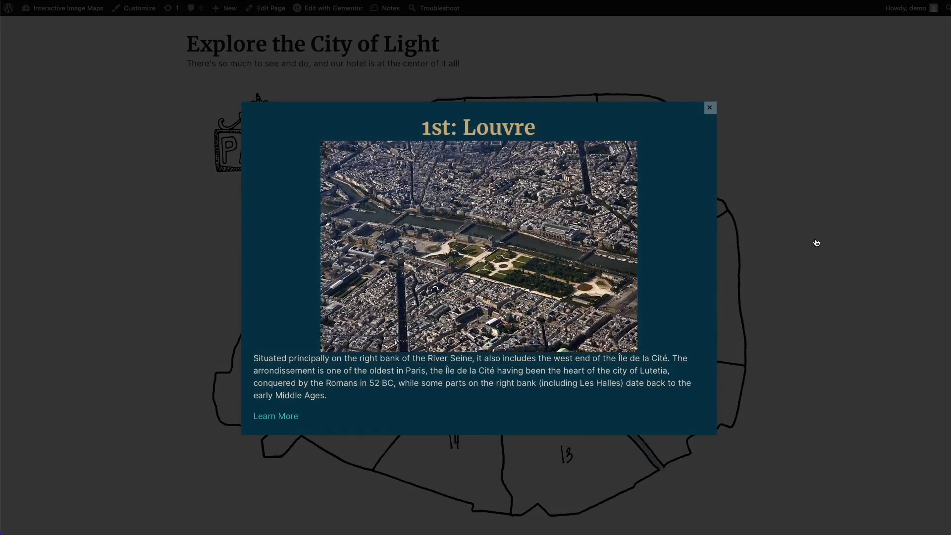
- Close the Louvre lightbox and test the 2nd: Bourse, 3rd: Temple and 4th: Hôtel-de-Ville areas, closing each lightbox
left_click(816, 242)
left_click(517, 259)
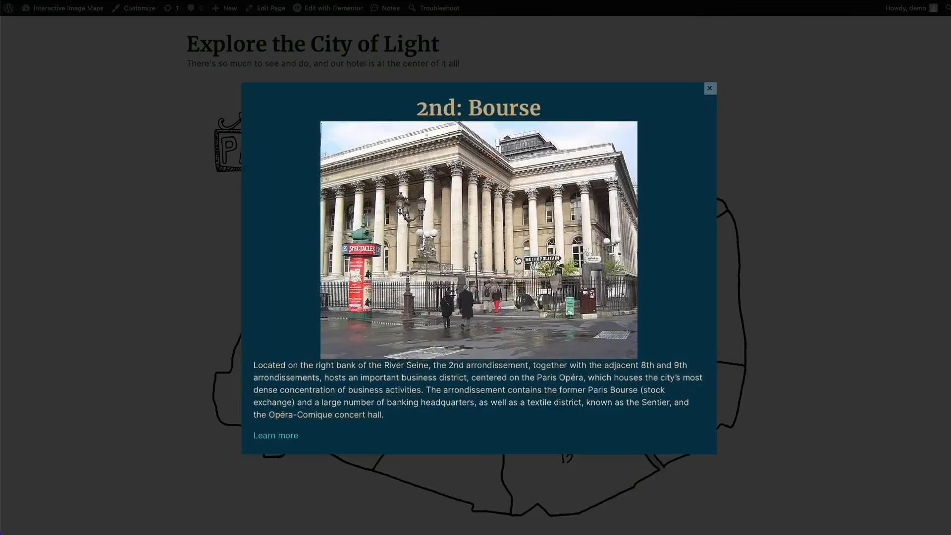
left_click(800, 255)
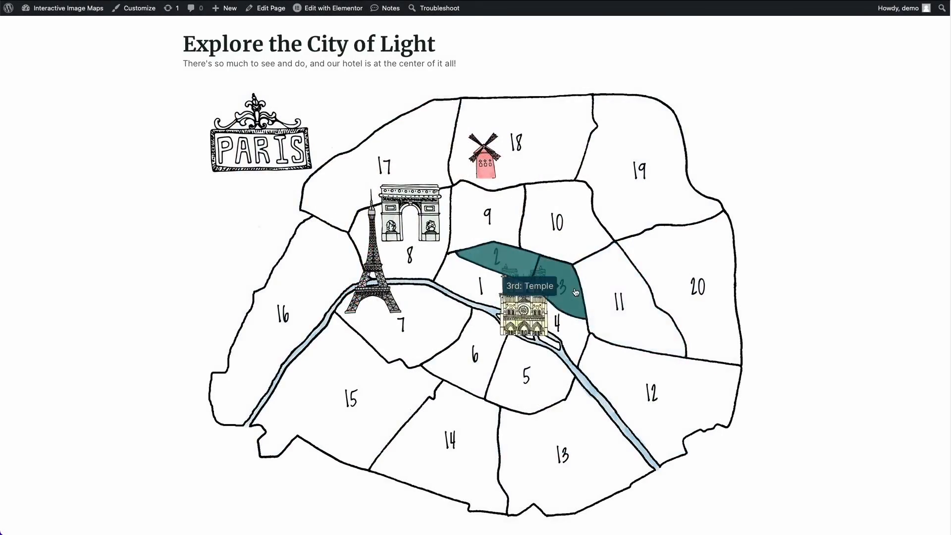
left_click(575, 292)
left_click(779, 265)
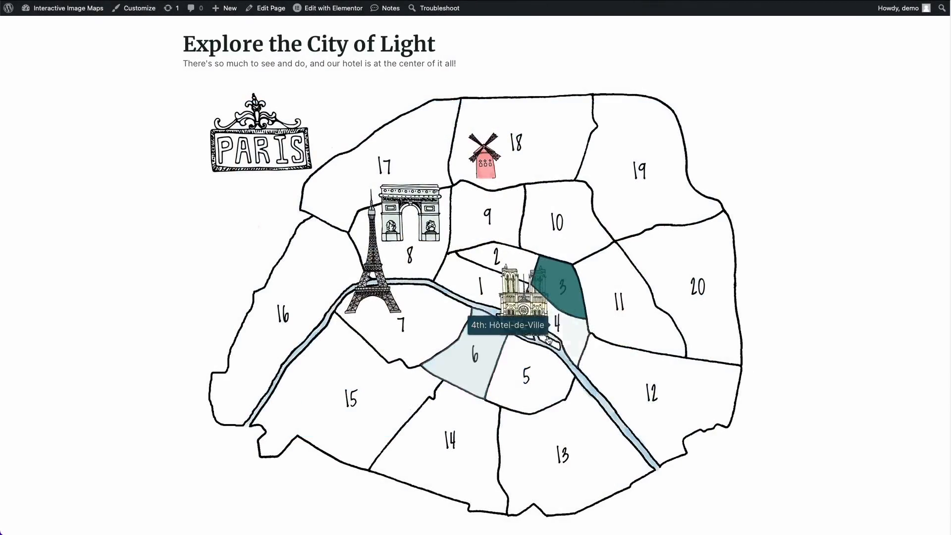
left_click(549, 339)
left_click(778, 272)
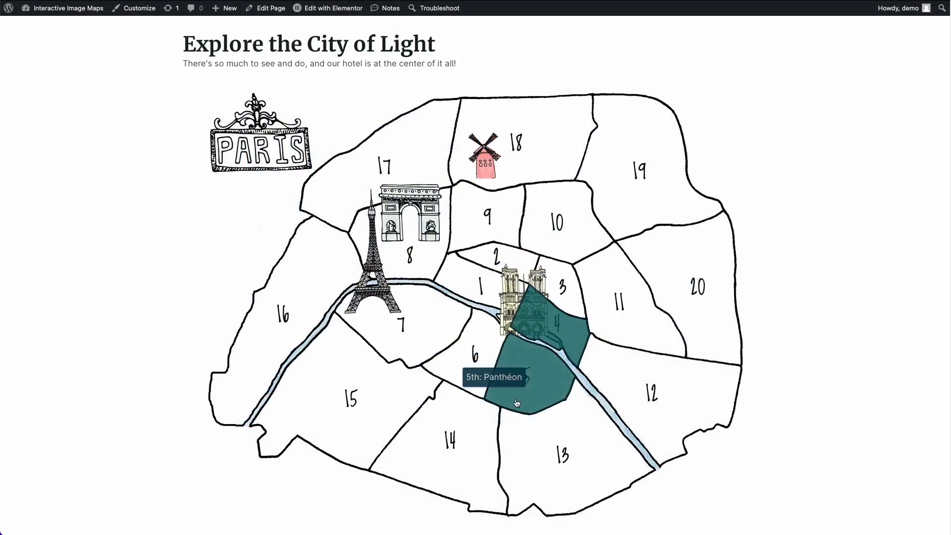
- Test the 5th: Panthéon, 6th: Luxembourg and 7th arrondissement areas of the Paris map, closing each lightbox
left_click(517, 403)
left_click(748, 330)
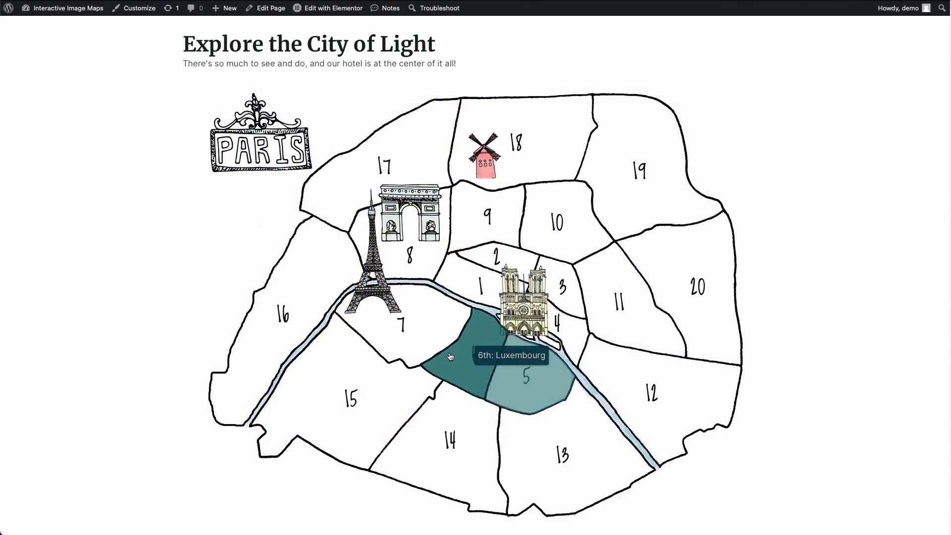
left_click(461, 352)
left_click(183, 380)
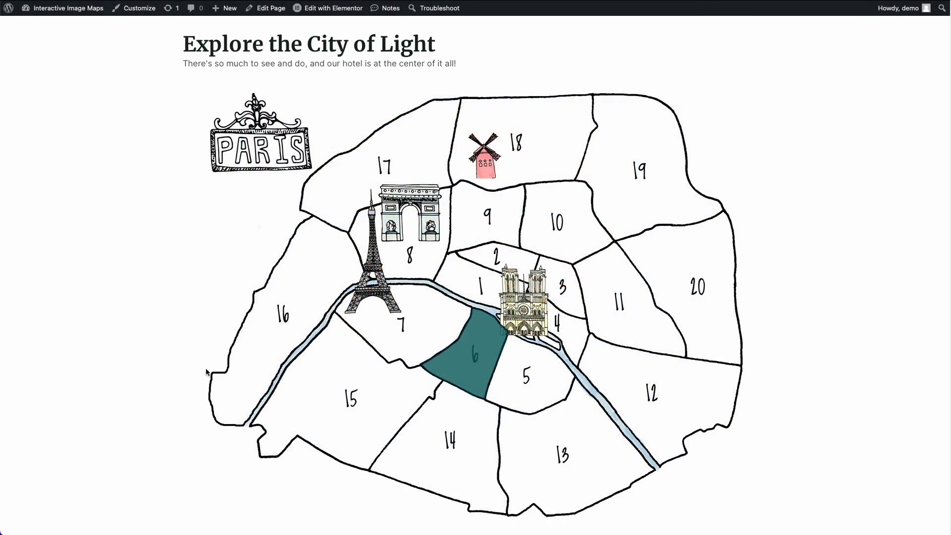
left_click(417, 322)
left_click(145, 363)
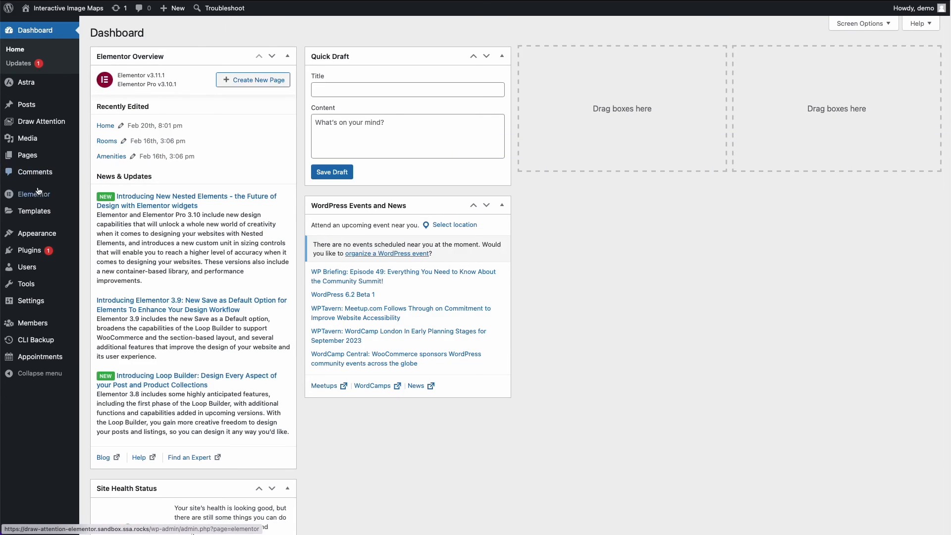
- View the saved Elementor section template "Hotspot 1, Louvre" and look over its image and text layout
mouse_move(37, 202)
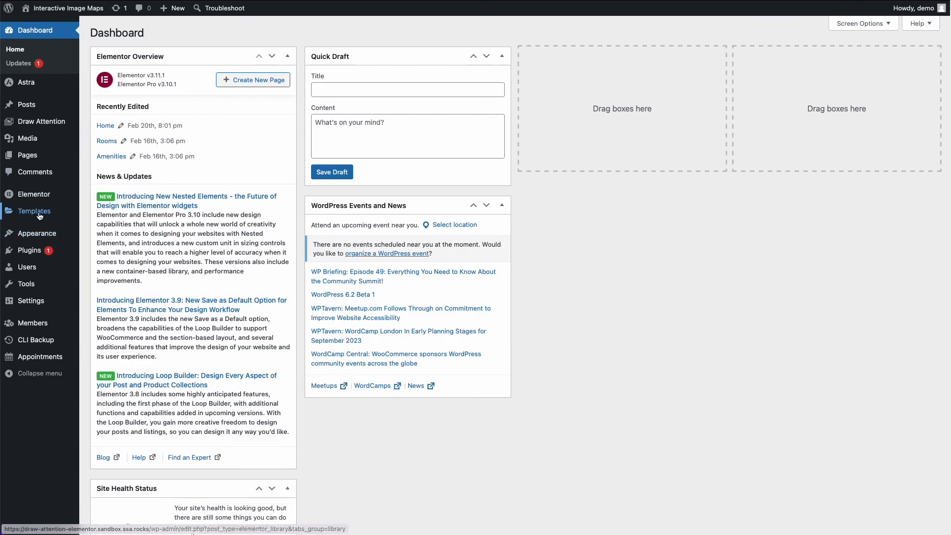
left_click(39, 215)
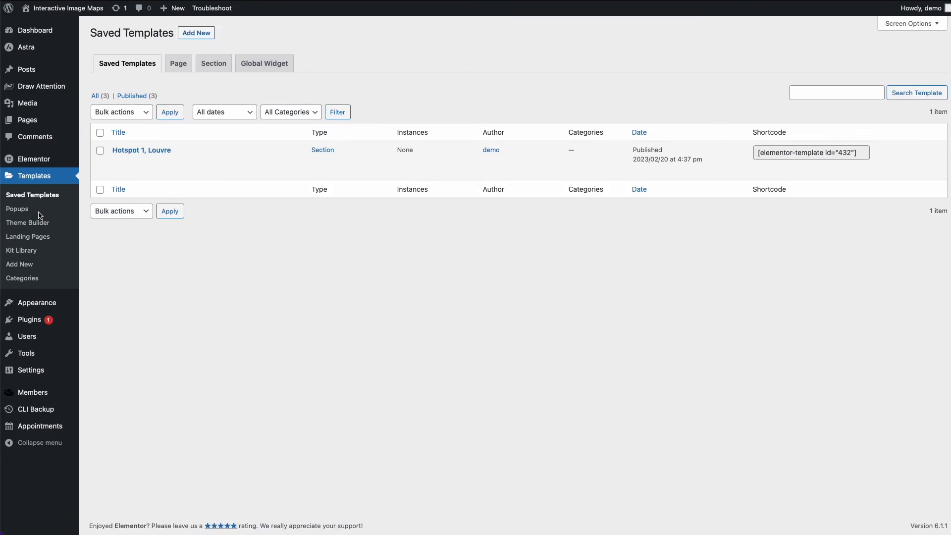
mouse_move(143, 181)
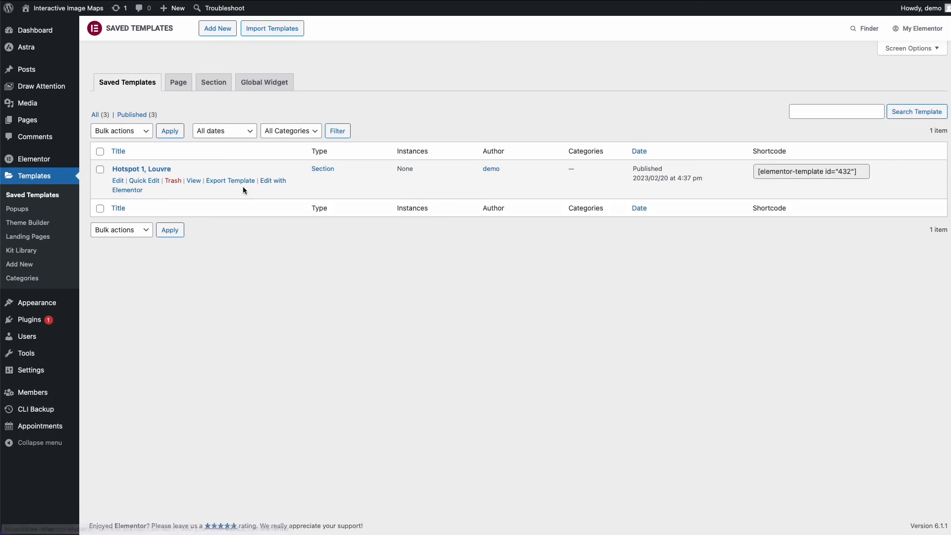
left_click(194, 181)
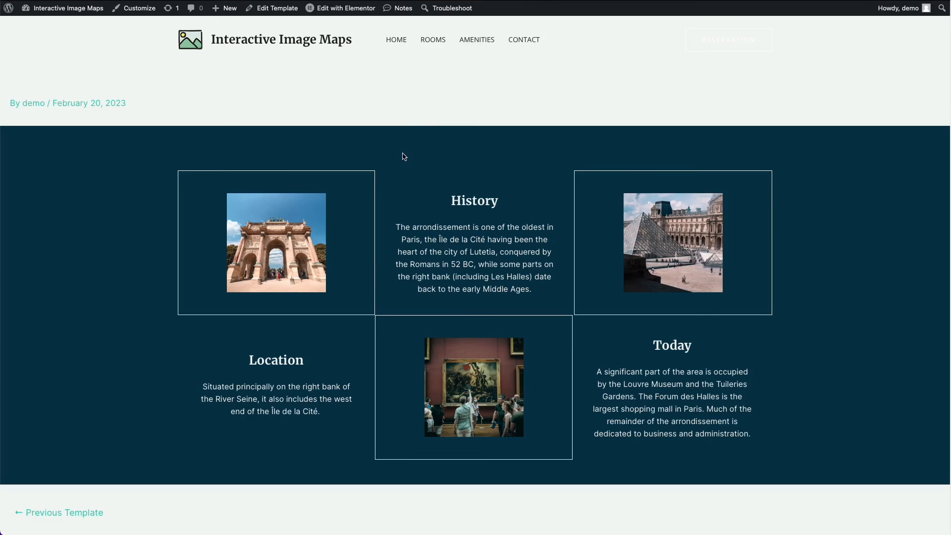
scroll(404, 156, "down", 1)
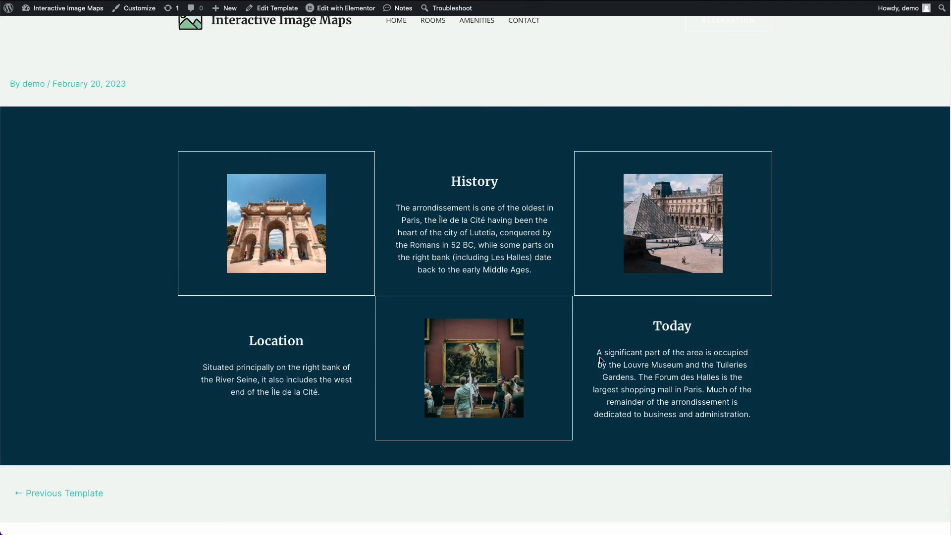
scroll(336, 395, "up", 1)
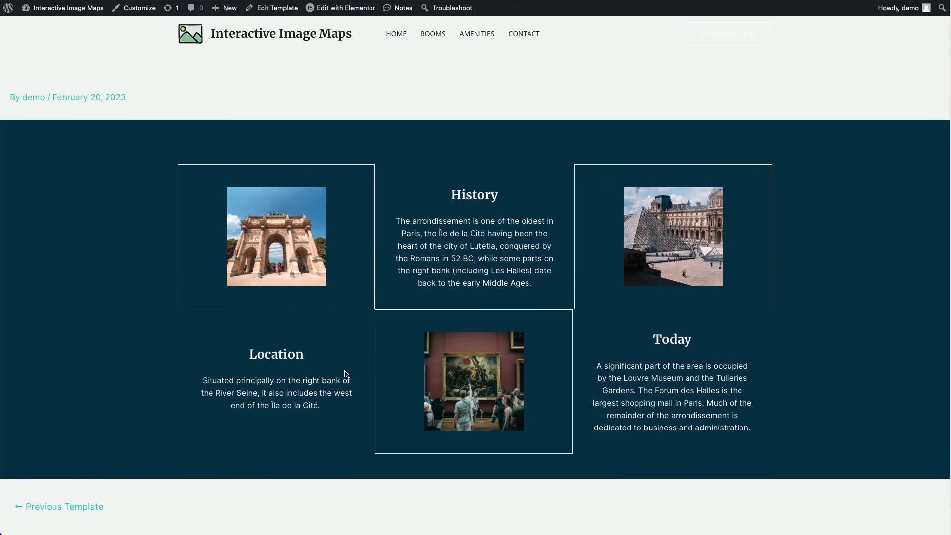
scroll(344, 381, "down", 1)
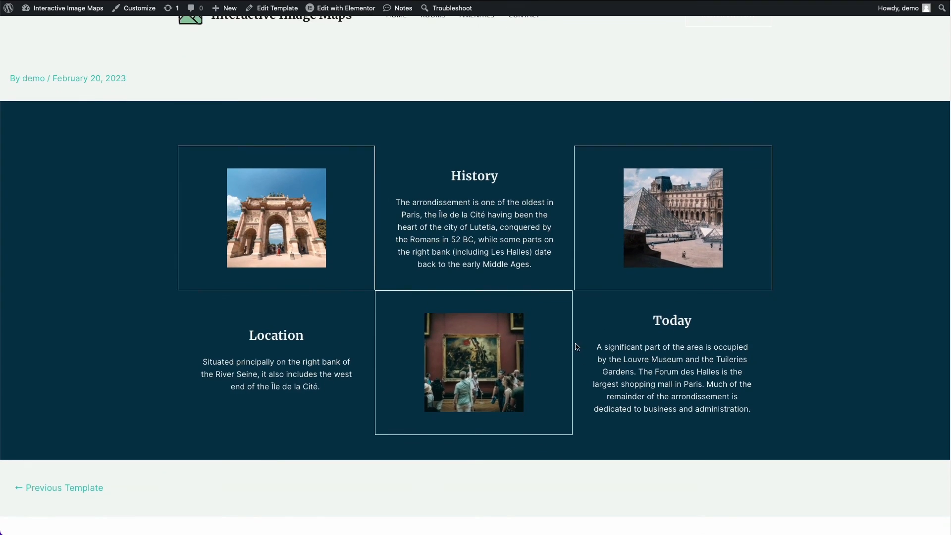
scroll(568, 341, "down", 1)
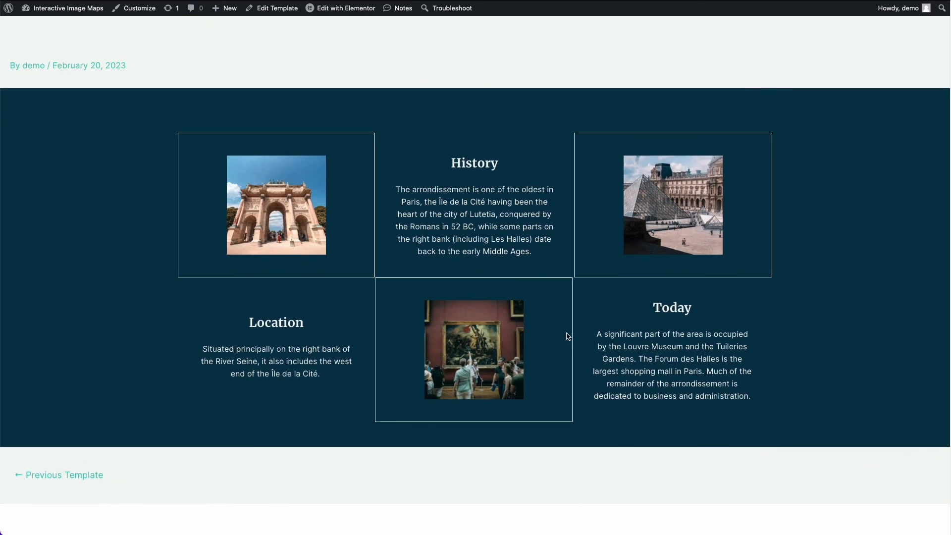
- Return to the saved templates list and copy the shortcode of the "Hotspot 1, Louvre" template
left_click(314, 2)
left_click(817, 171)
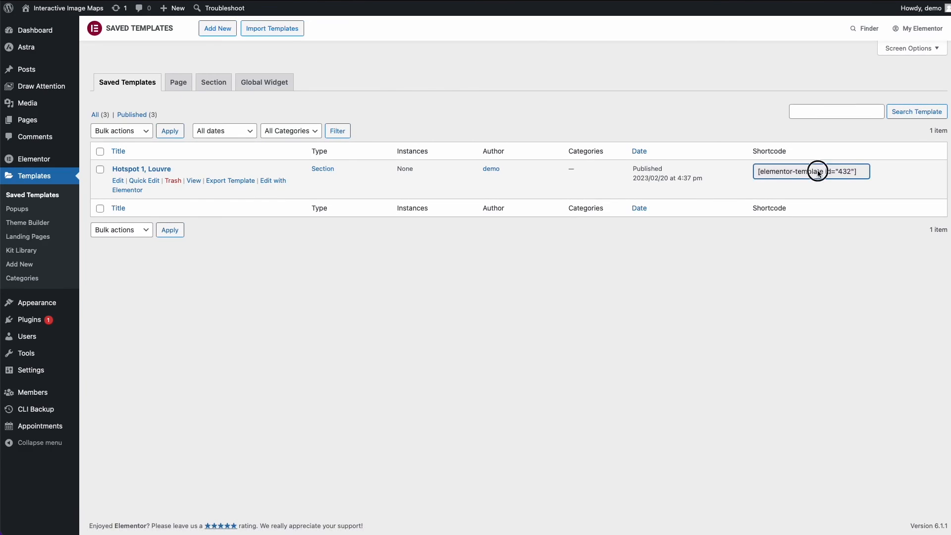
left_click_drag(866, 172, 758, 171)
key("ctrl+c")
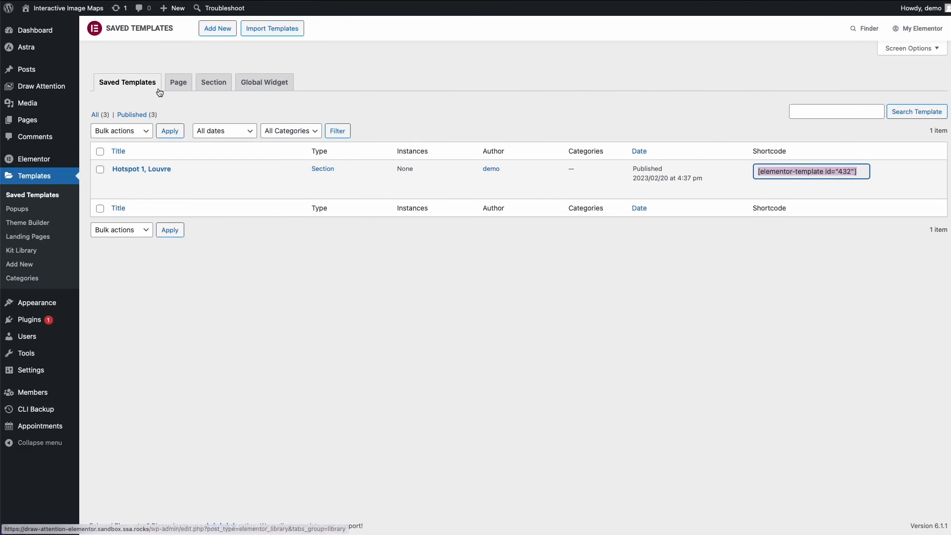
- Open the Draw Attention image "Arrondissements of Paris" for editing and expand its 1st: Louvre hotspot area
left_click(70, 87)
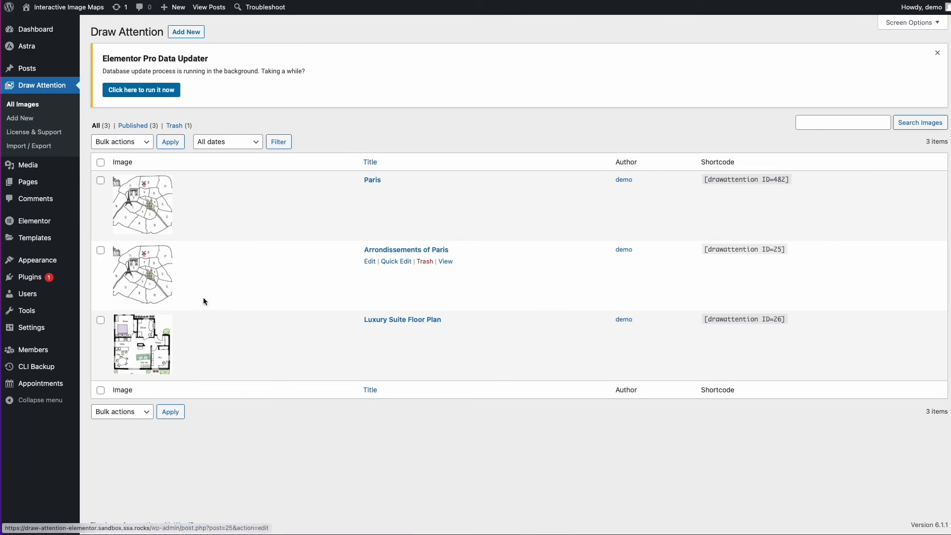
left_click(369, 262)
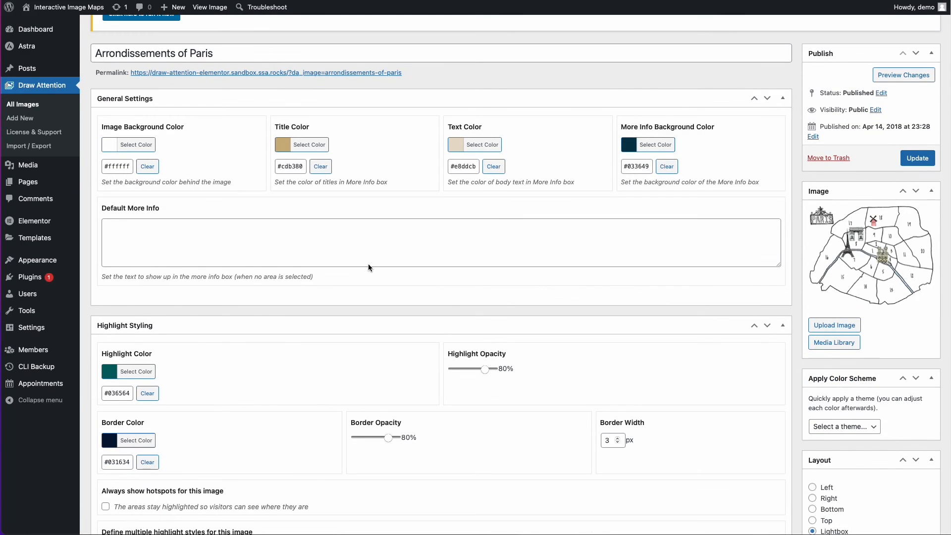
scroll(367, 263, "down", 3)
scroll(368, 263, "down", 6)
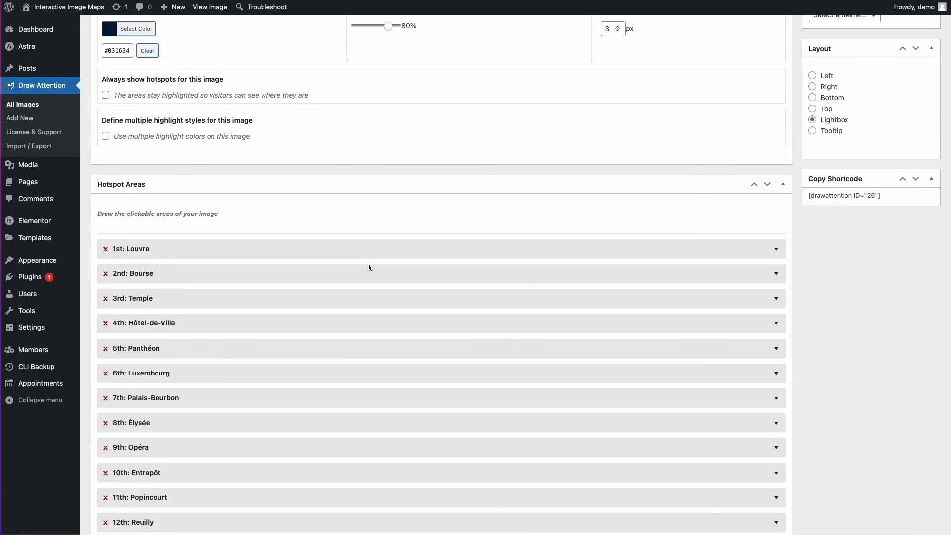
scroll(367, 264, "down", 1)
left_click(379, 190)
scroll(379, 190, "down", 4)
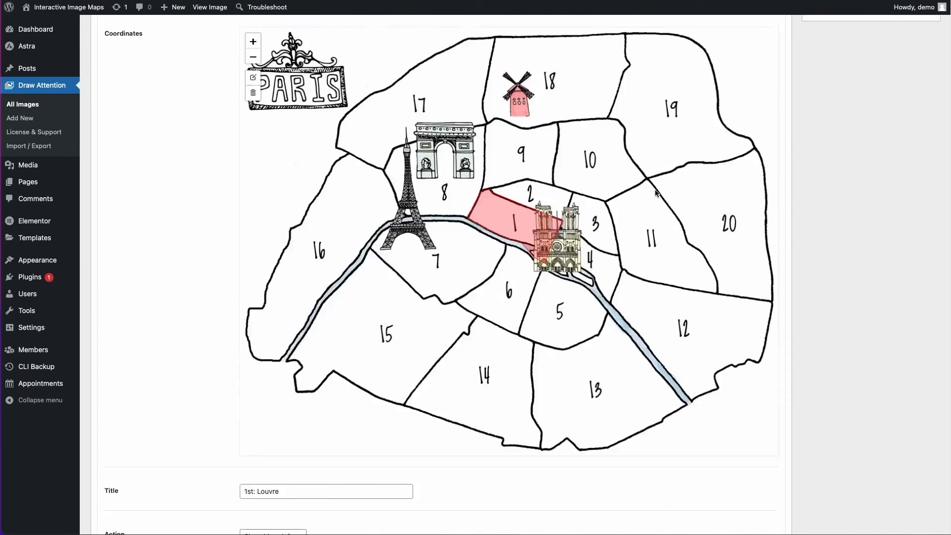
scroll(656, 193, "down", 8)
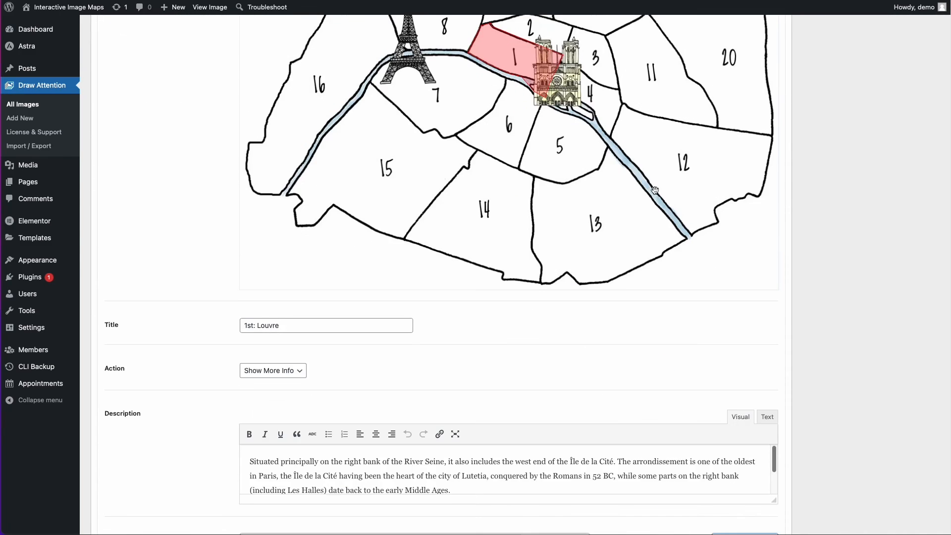
- Enlarge the Louvre area's description box and replace its text with the shortcode [elementor-template id="432"]
left_click_drag(776, 241, 775, 340)
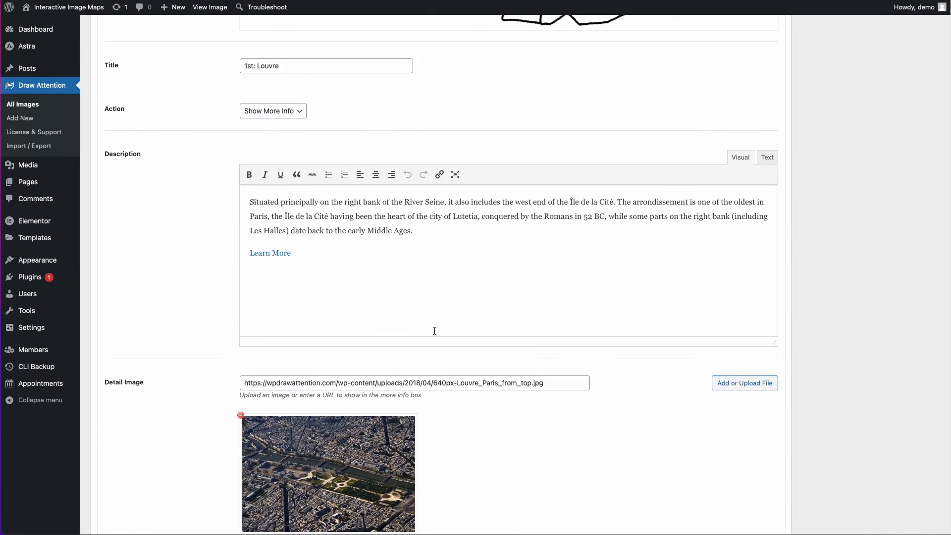
left_click_drag(406, 308, 229, 192)
key("BackSpace")
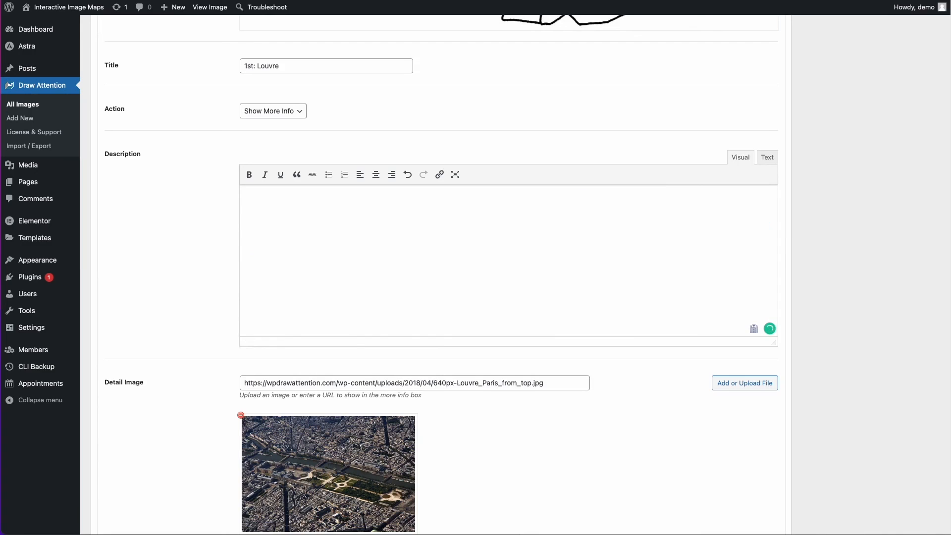
key("ctrl+v")
- Remove the detail image from the Louvre area and update the Arrondissements of Paris image
scroll(181, 325, "down", 3)
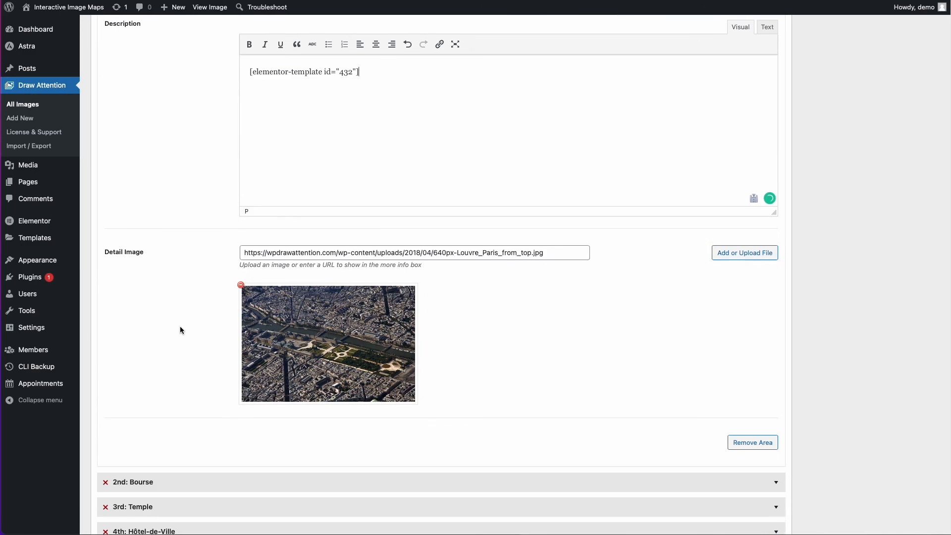
left_click(241, 283)
scroll(644, 325, "up", 3)
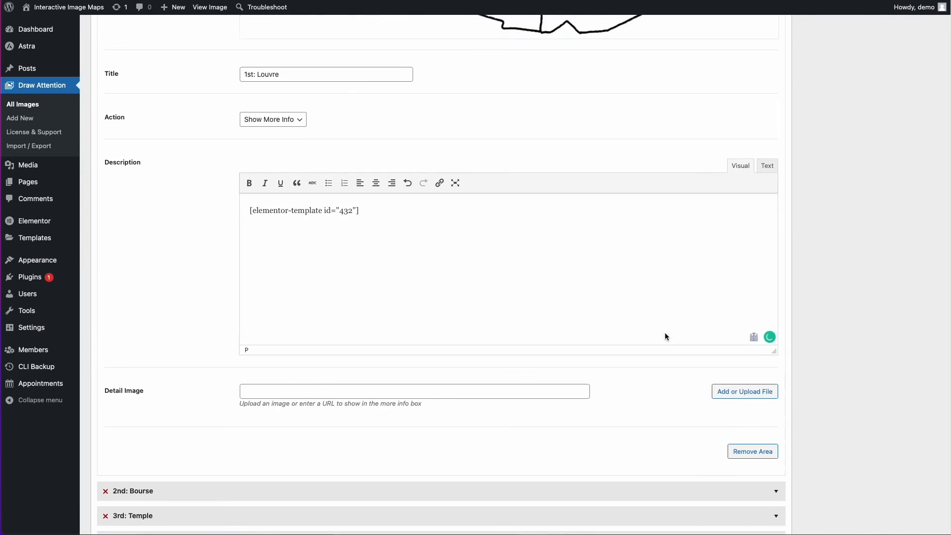
scroll(664, 336, "up", 20)
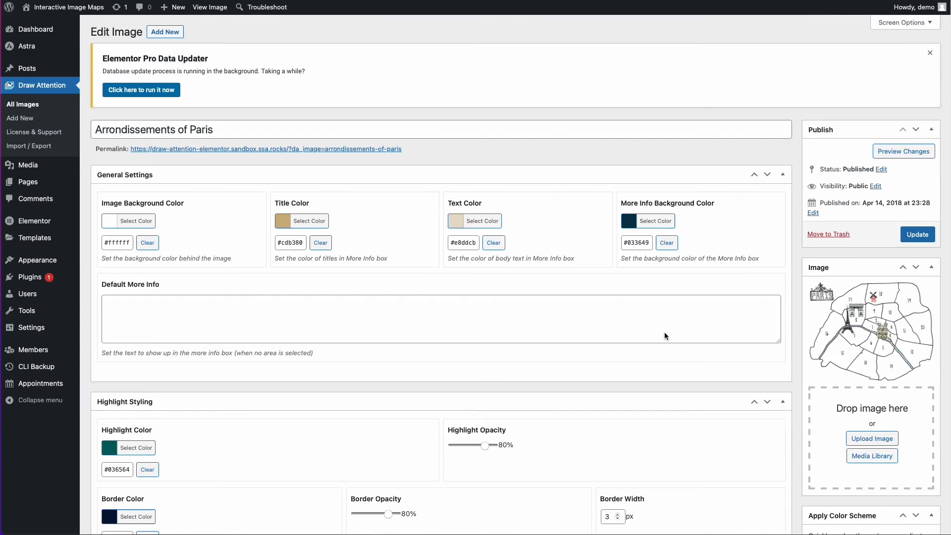
left_click(916, 235)
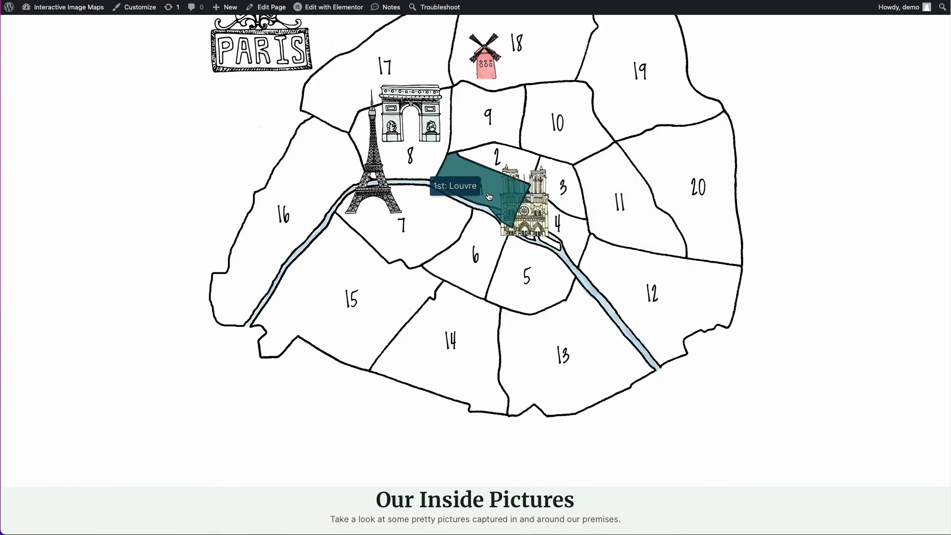
- Open the 1st: Louvre area on the live map, review the Elementor template in its lightbox and close it
left_click(489, 197)
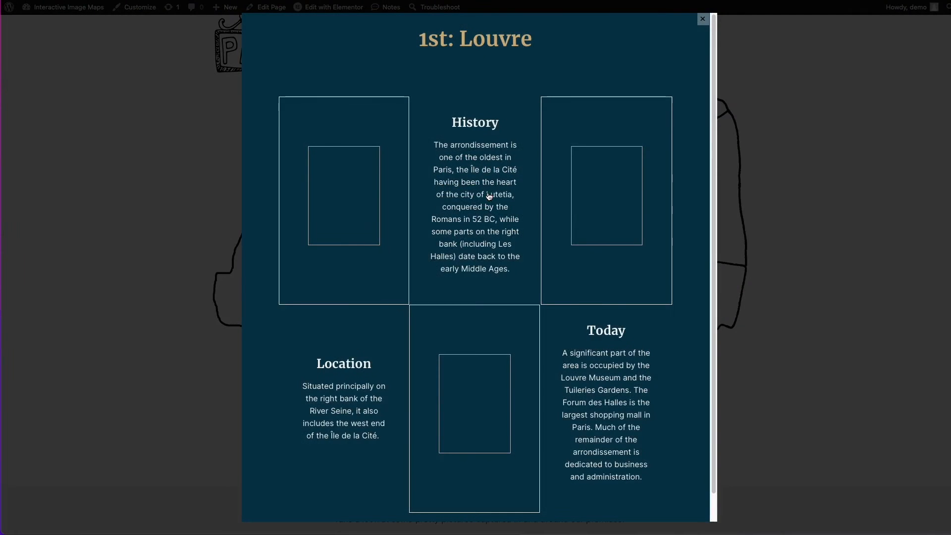
scroll(648, 214, "down", 1)
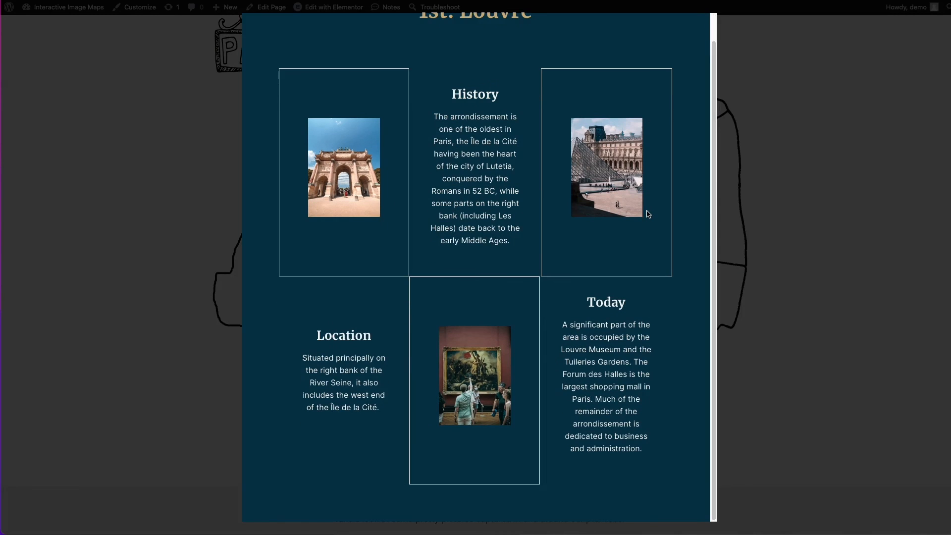
scroll(648, 214, "up", 1)
scroll(616, 204, "down", 1)
scroll(639, 316, "up", 1)
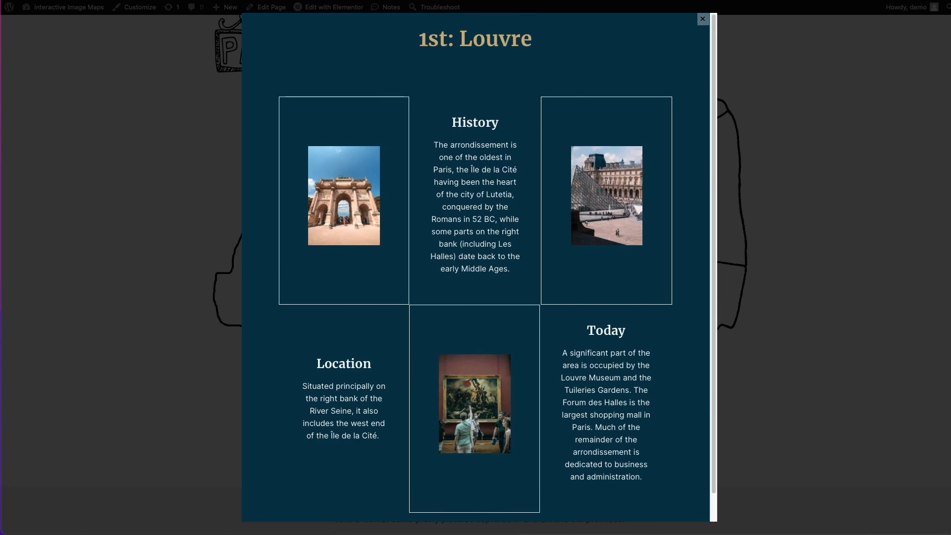
left_click(147, 365)
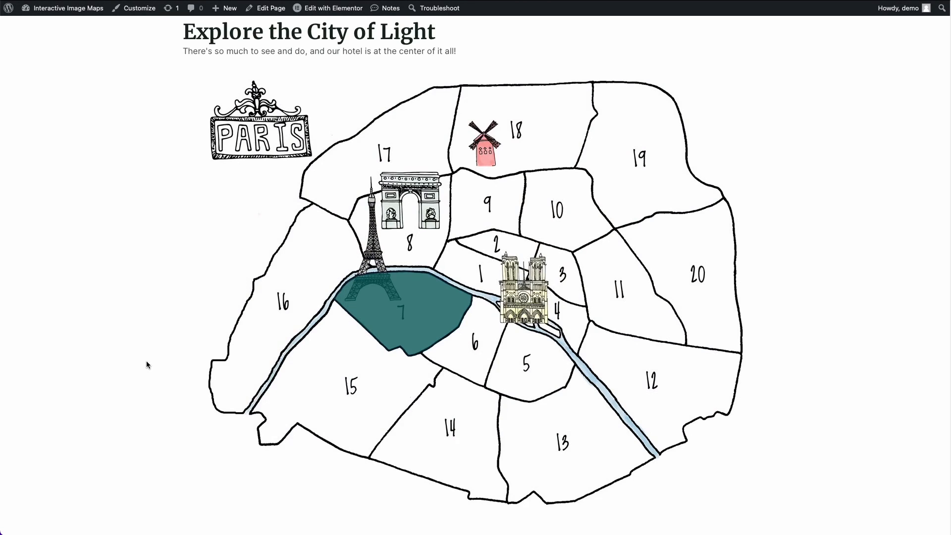
- Examine the Draw Attention plugin's page and description in the WordPress.org plugin directory
scroll(146, 362, "up", 3)
scroll(146, 362, "down", 3)
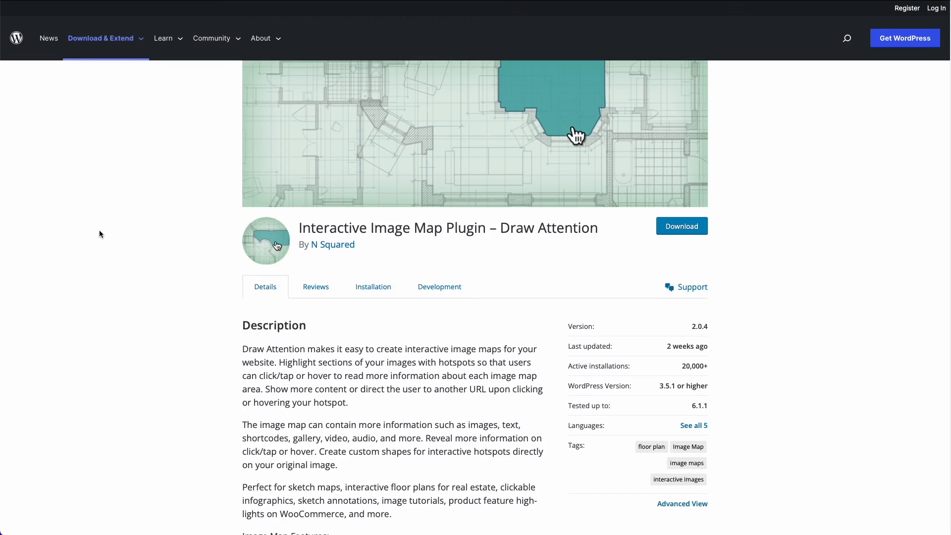
scroll(99, 230, "up", 2)
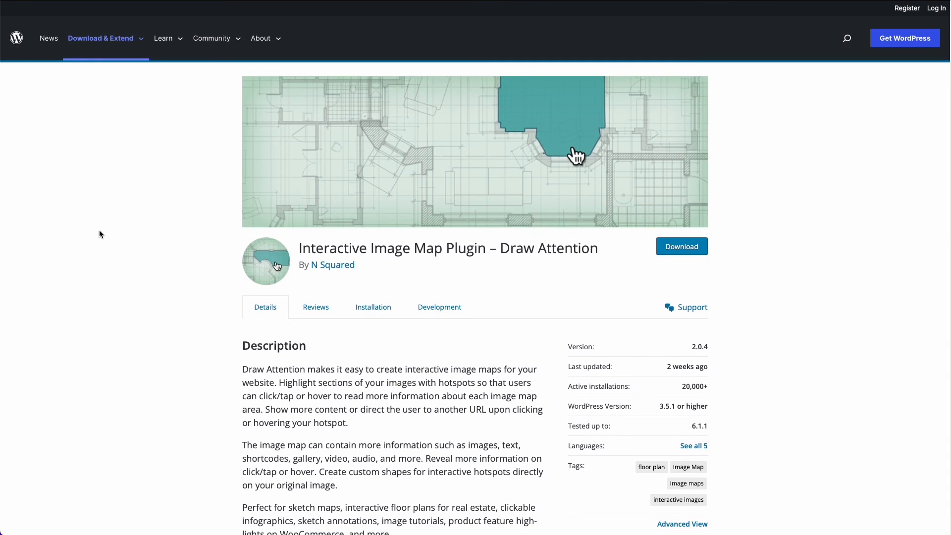
scroll(99, 229, "down", 1)
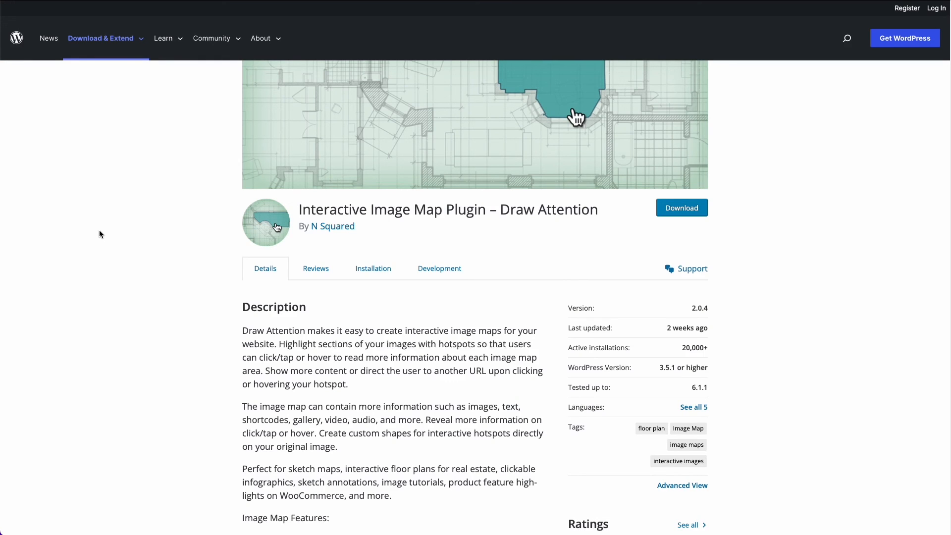
scroll(99, 230, "up", 2)
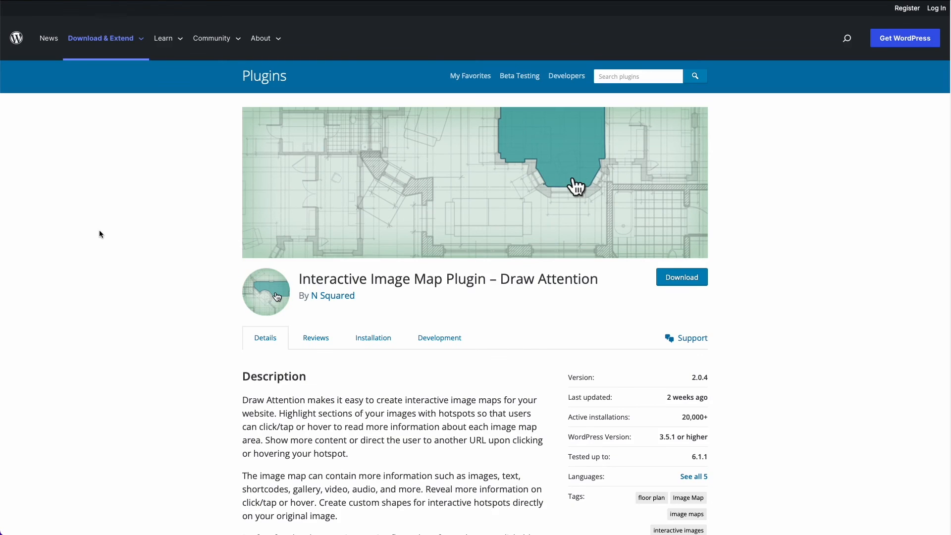